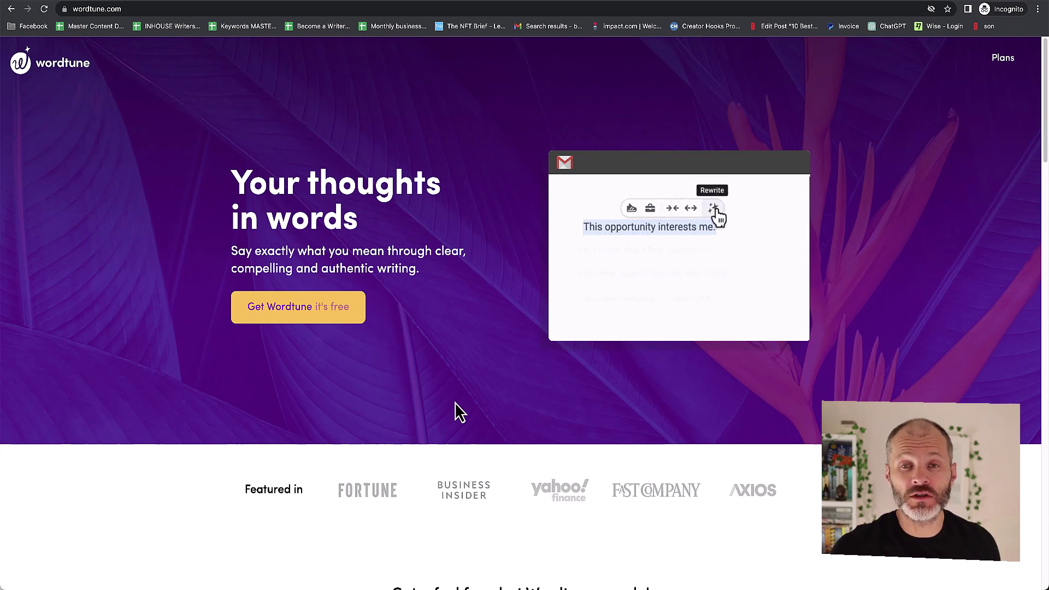
# Step: Paste the paragraph about Meta's penalty into the demo box and generate rewrite suggestions
pyautogui.scroll(-4, 454, 411)
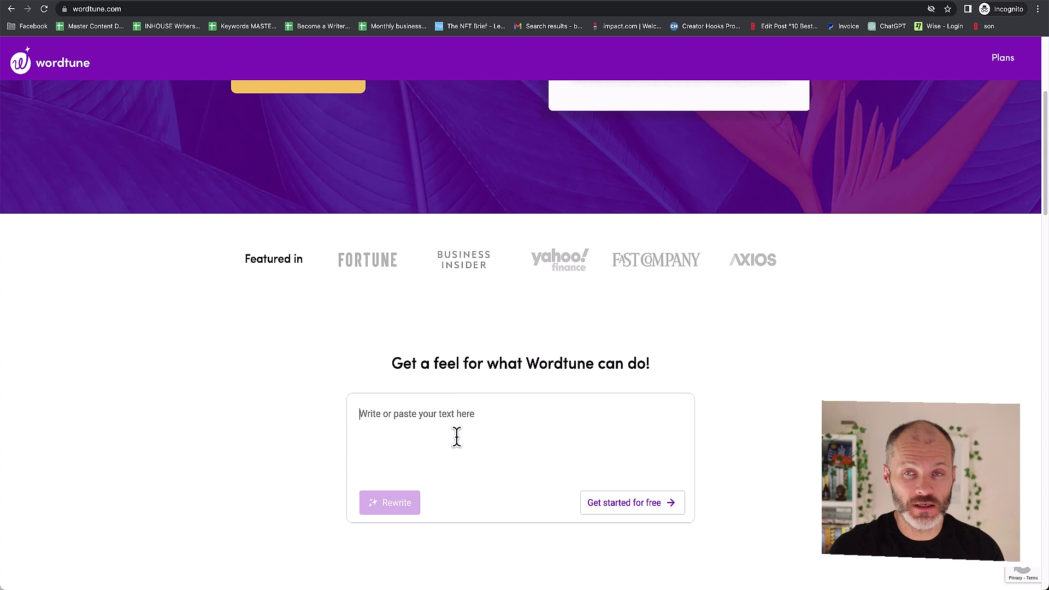
pyautogui.write('The penalty against one of the world’s largest companies was imposed on Monday after Data Protection Commissioner Helen Dixon’s European counterparts dismissed her argument that a fine would have no "meaningful dissuasive effect" on Meta.')
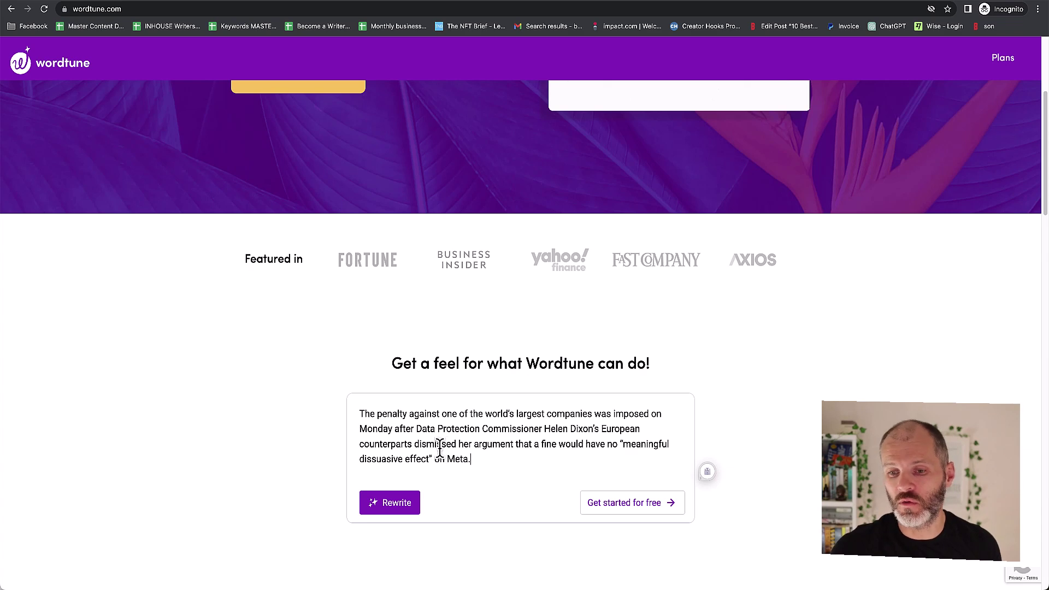
pyautogui.click(413, 508)
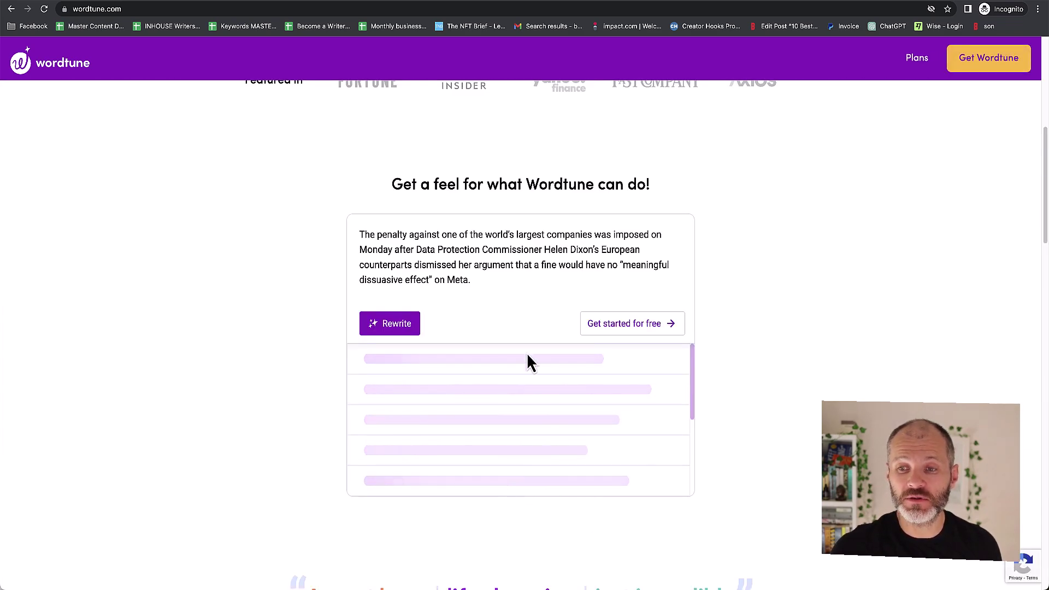
# Step: Select the paragraph and scroll through the suggestions down to the Premium pricing plans
pyautogui.moveTo(492, 281); pyautogui.dragTo(399, 258)
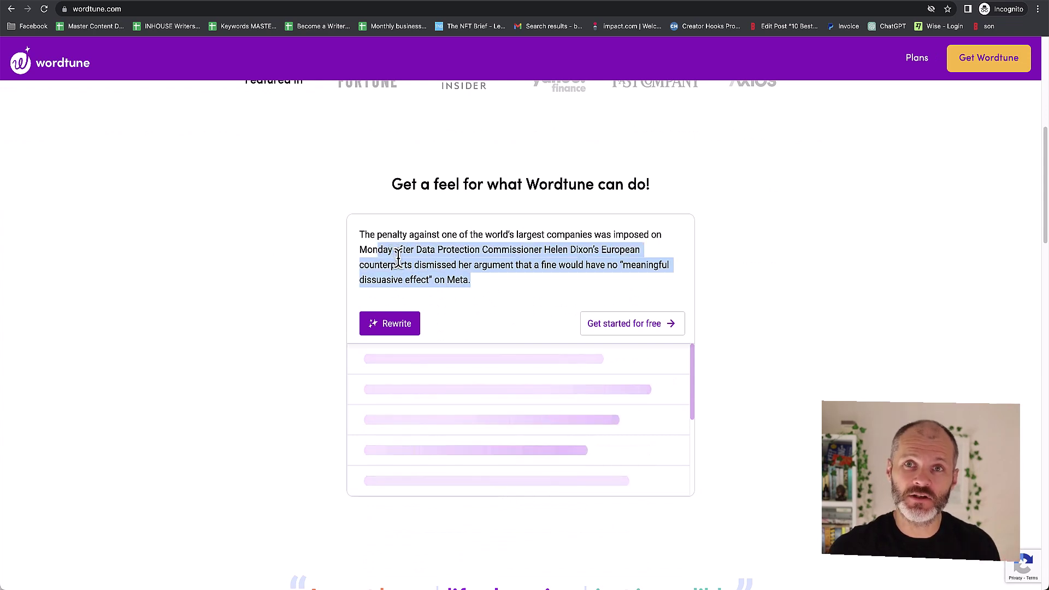
pyautogui.scroll(-1, 522, 415)
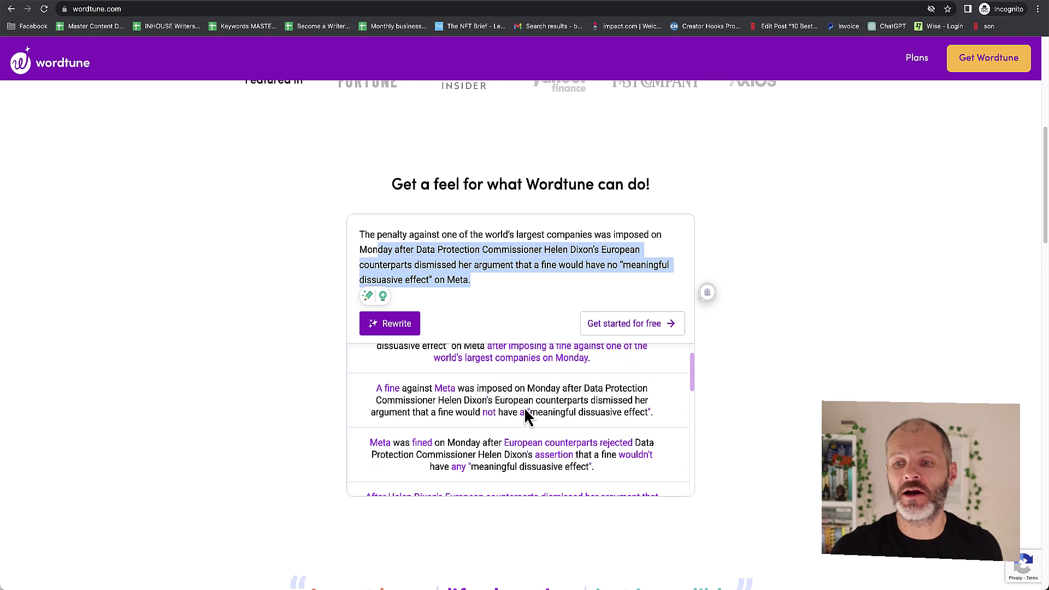
pyautogui.scroll(-1, 523, 412)
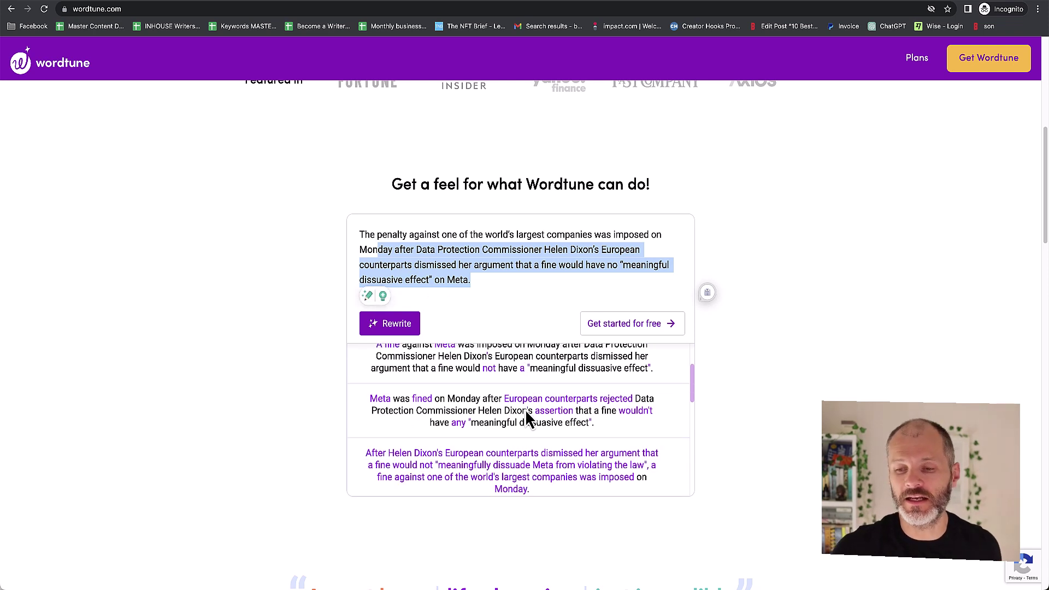
pyautogui.scroll(-2, 524, 410)
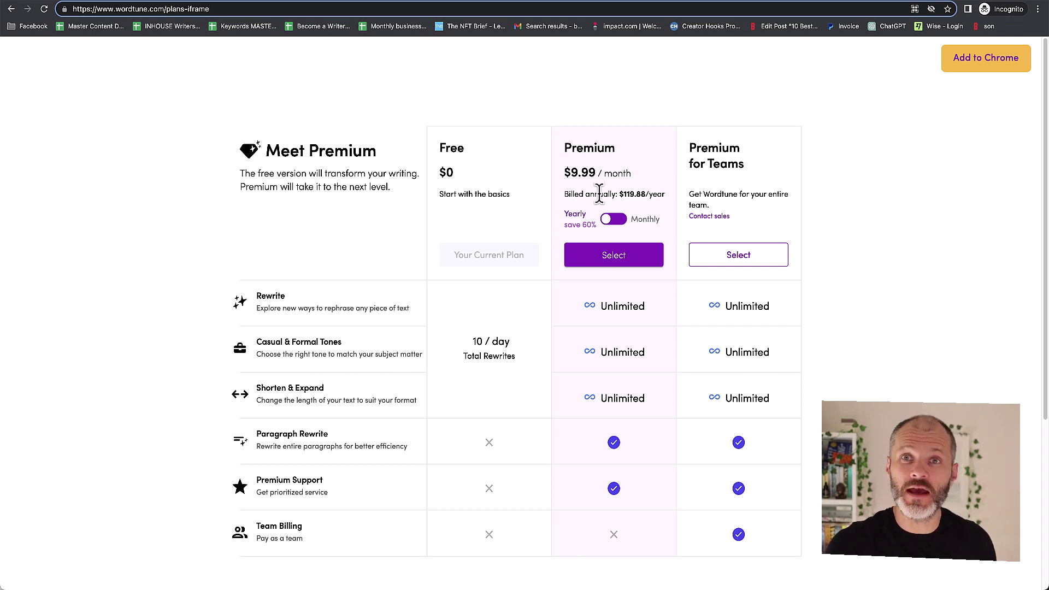
# Step: Switch the pricing toggle to monthly billing, showing Premium at $24.99 per month
pyautogui.click(614, 222)
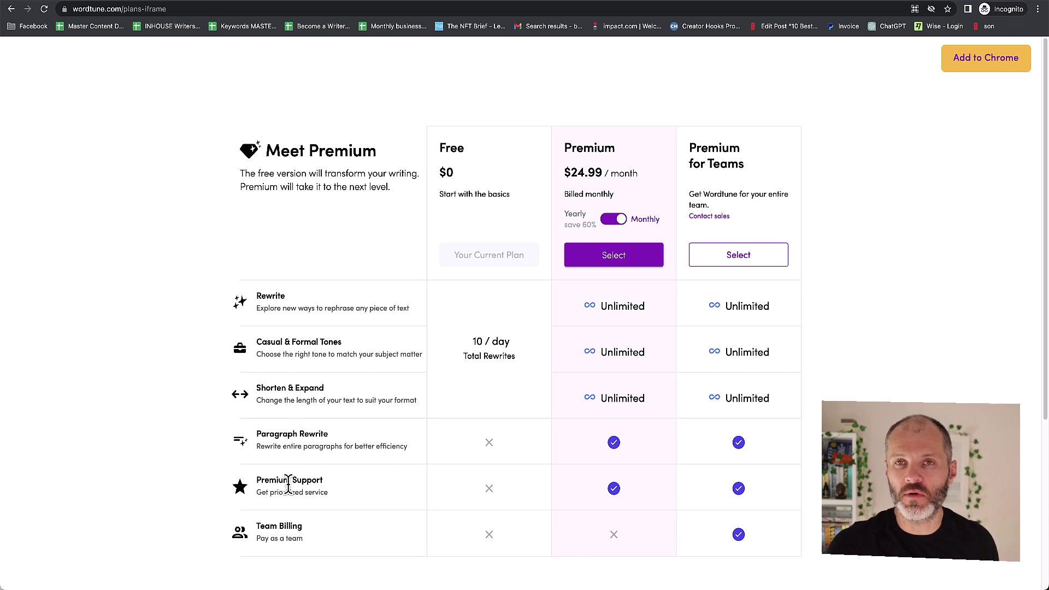
pyautogui.scroll(-1, 311, 484)
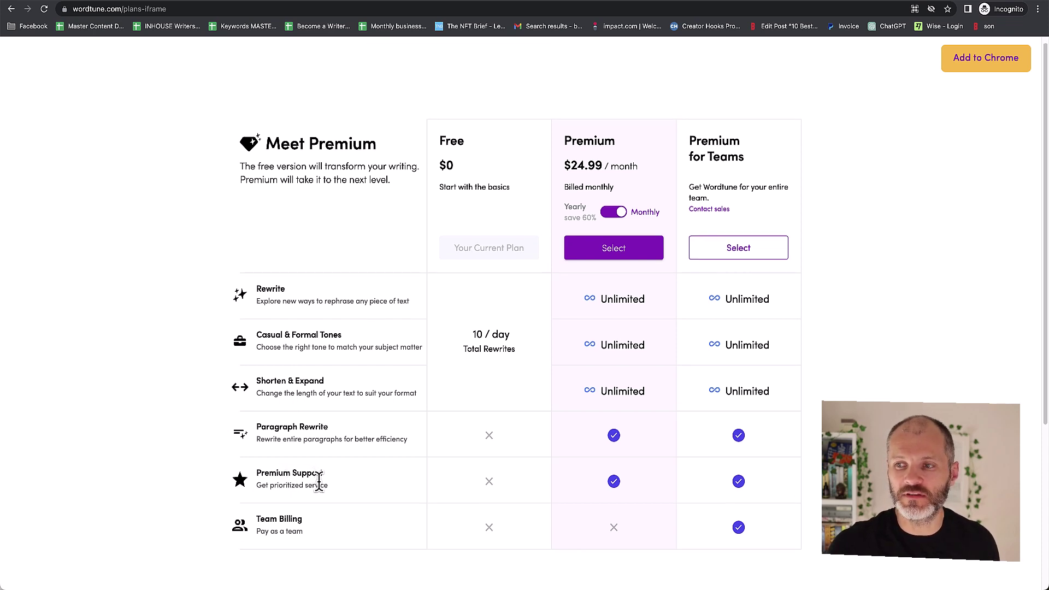
pyautogui.scroll(-2, 320, 481)
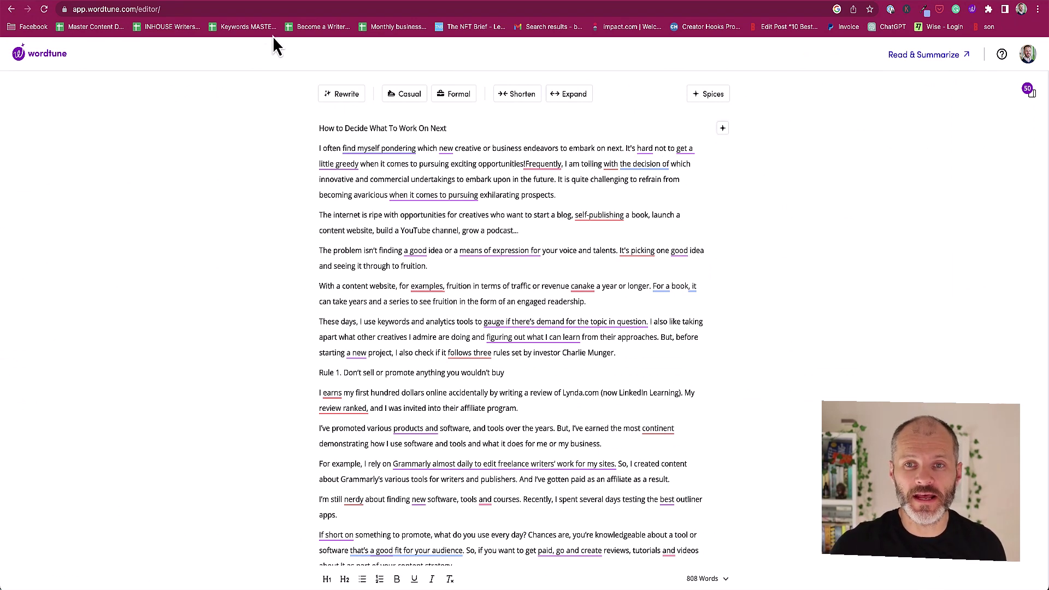
pyautogui.click(254, 6)
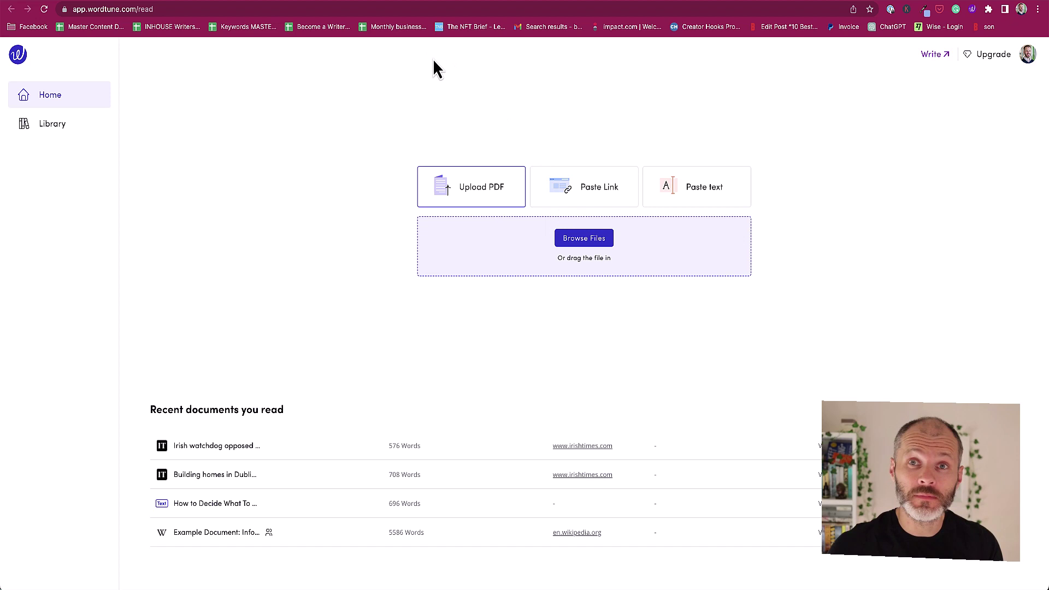
pyautogui.click(370, 2)
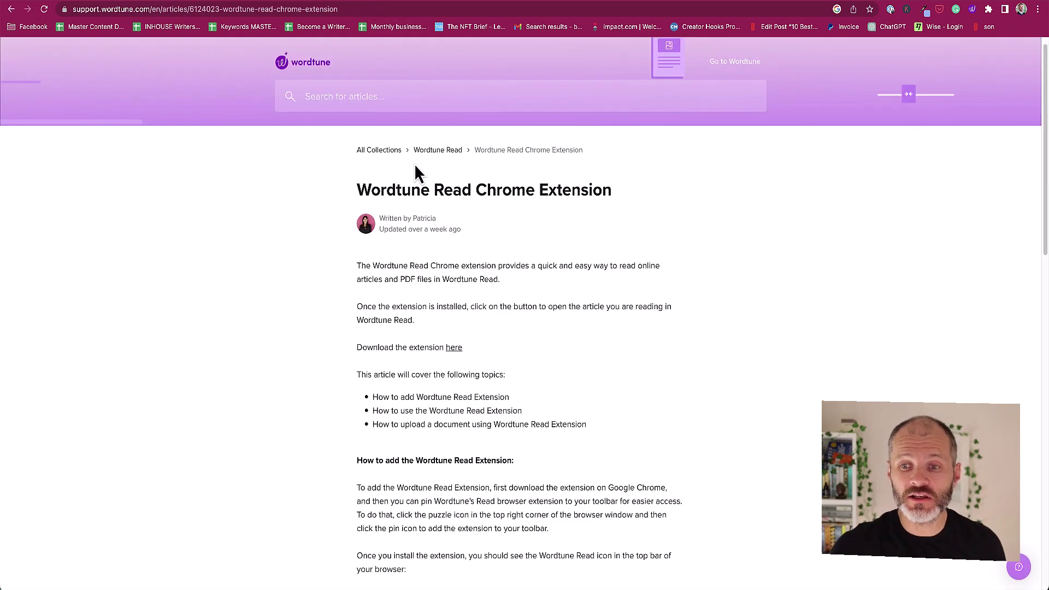
pyautogui.moveTo(409, 267); pyautogui.dragTo(480, 365)
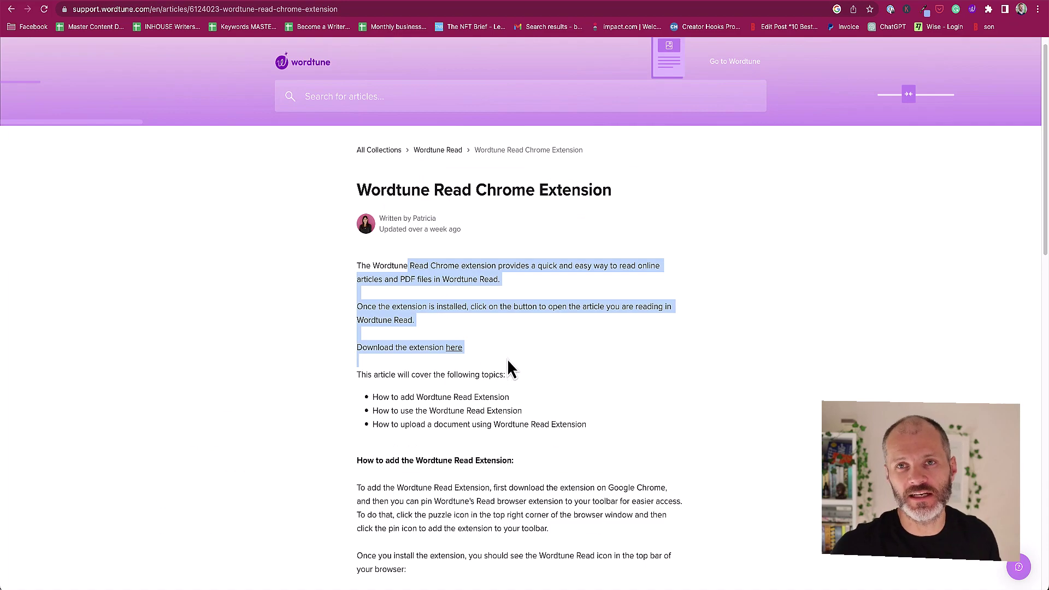
pyautogui.hotkey('ctrl', 'Tab')
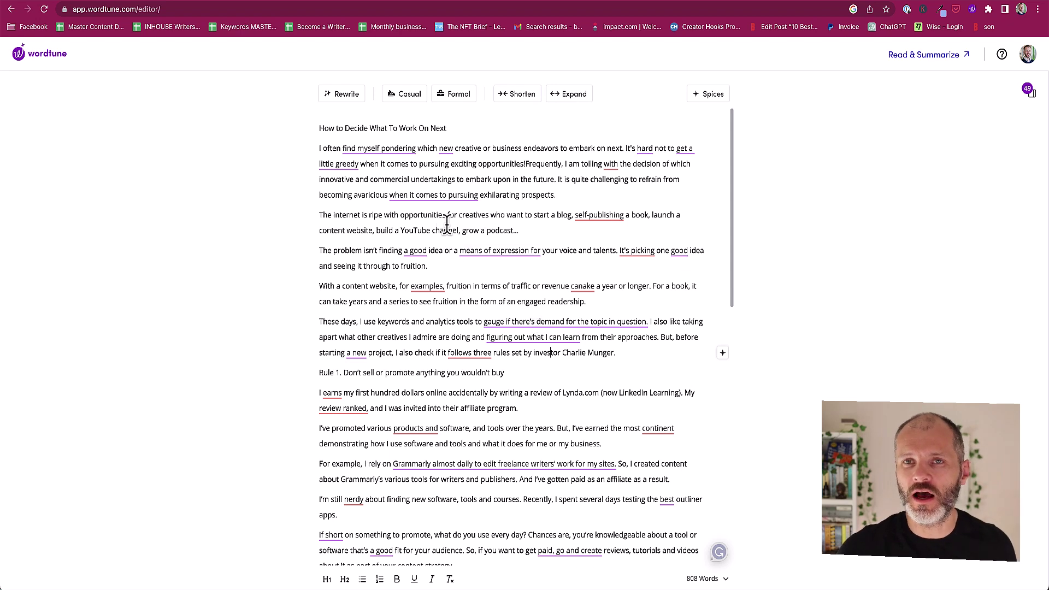
# Step: Check the opening sentence and view the concise alternative for 'find myself pondering'
pyautogui.moveTo(391, 195); pyautogui.dragTo(512, 203)
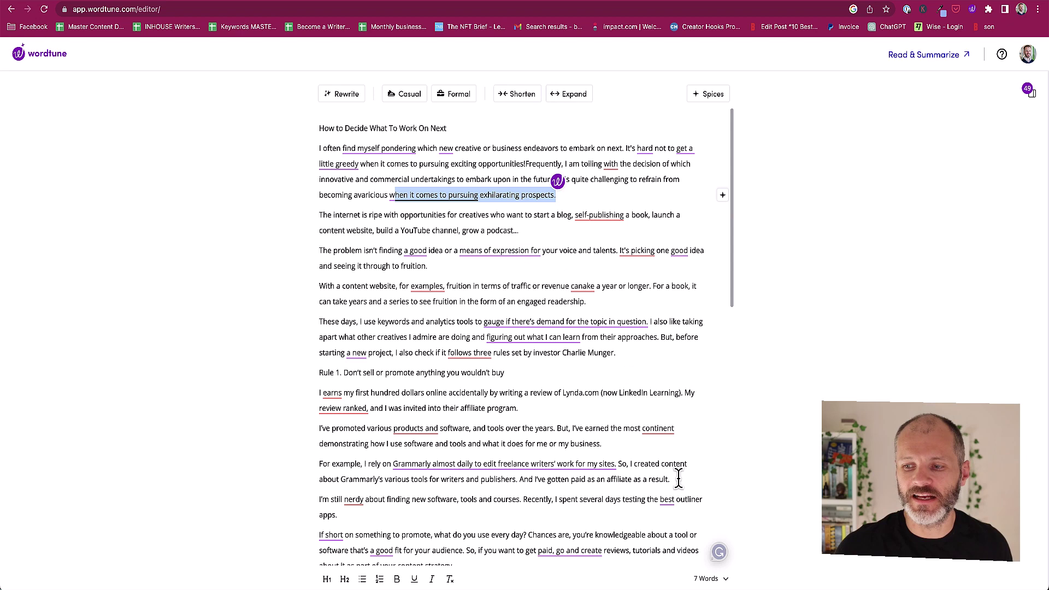
pyautogui.click(575, 201)
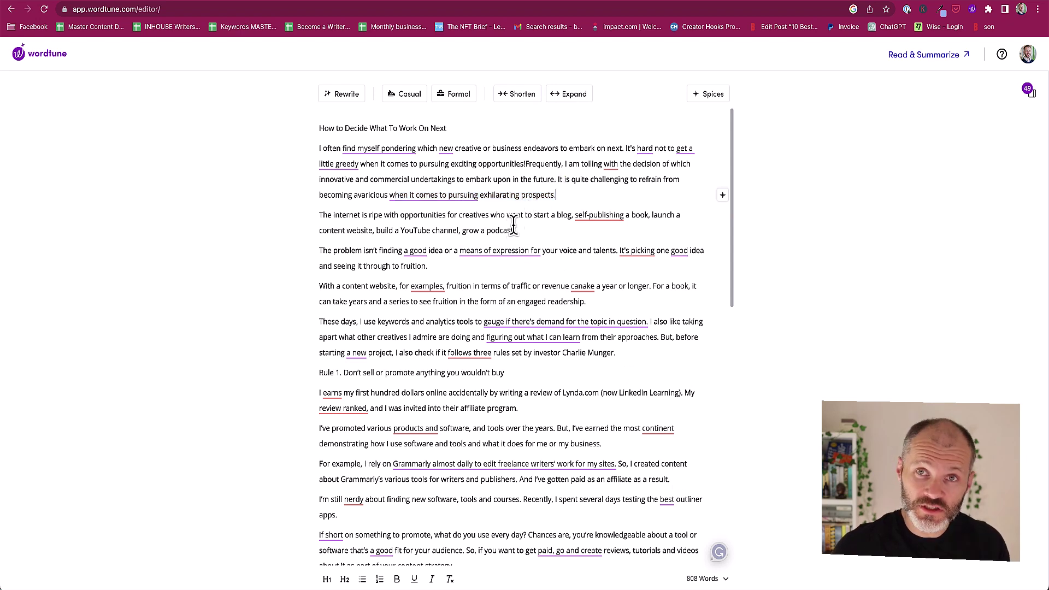
pyautogui.click(382, 147)
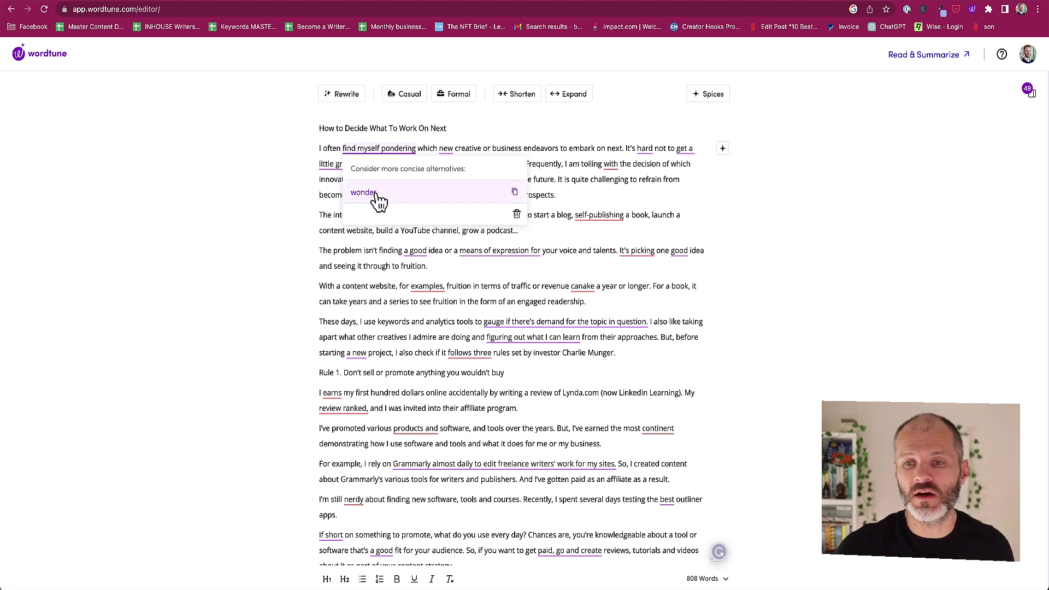
pyautogui.moveTo(320, 148); pyautogui.dragTo(618, 163)
pyautogui.click(419, 180)
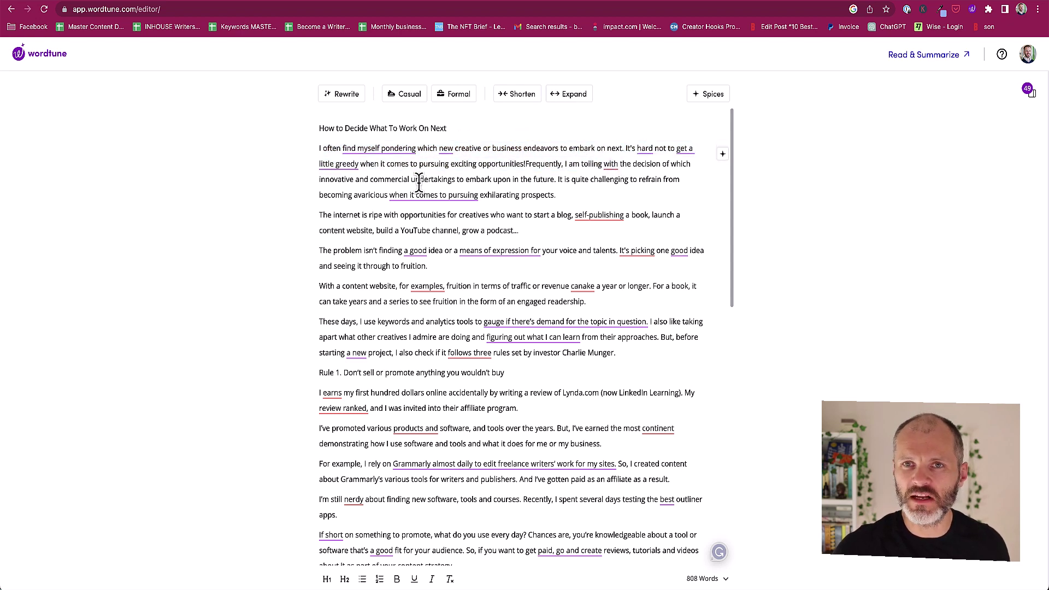
pyautogui.click(381, 153)
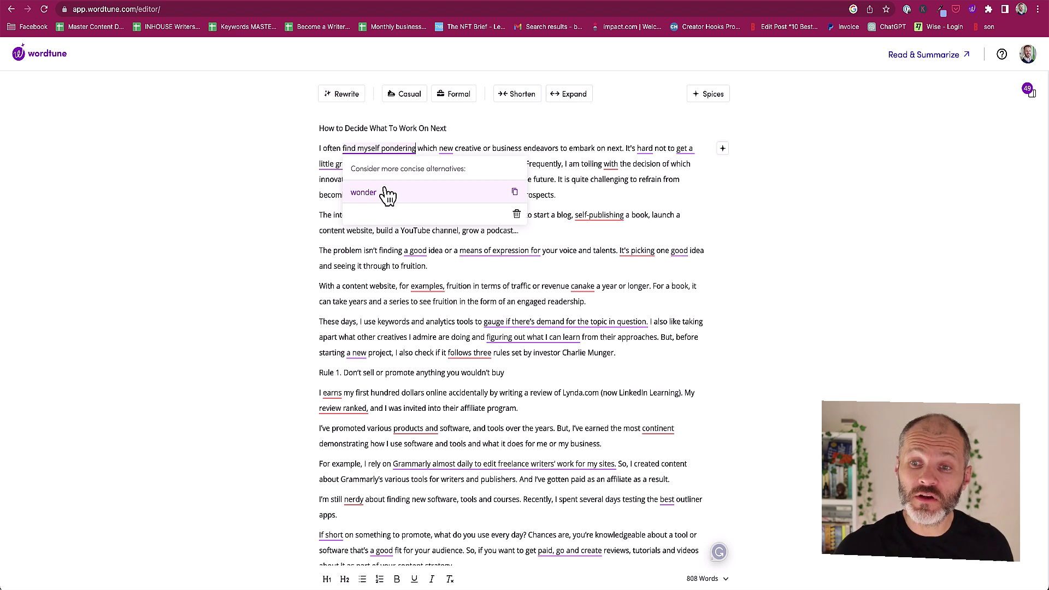
# Step: Reject the 'upcoming' suggestion for 'new' and replace 'find myself pondering' with 'wonder'
pyautogui.click(445, 146)
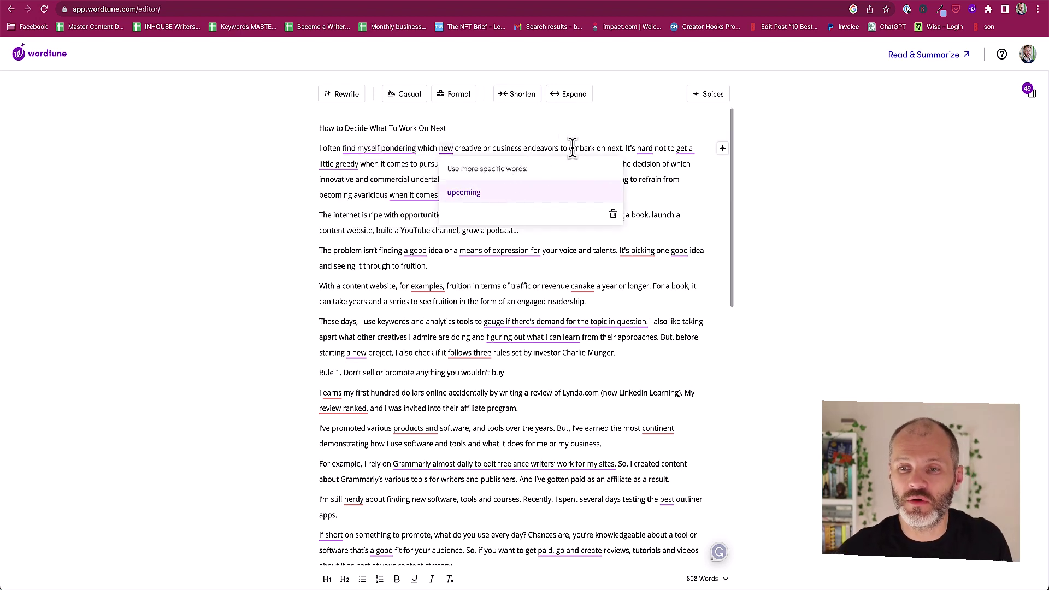
pyautogui.click(613, 214)
pyautogui.click(382, 149)
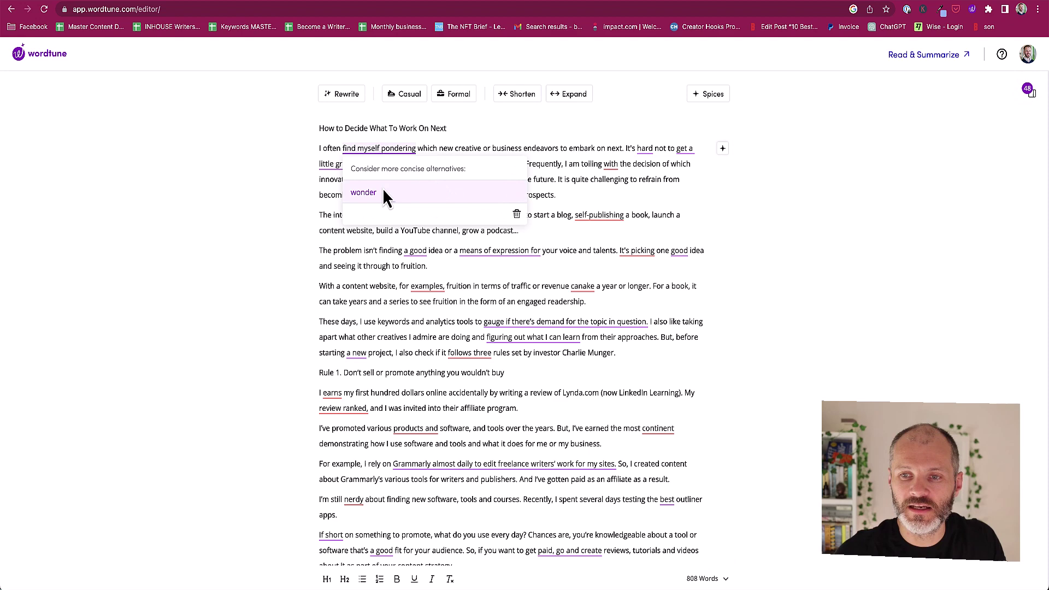
pyautogui.click(383, 193)
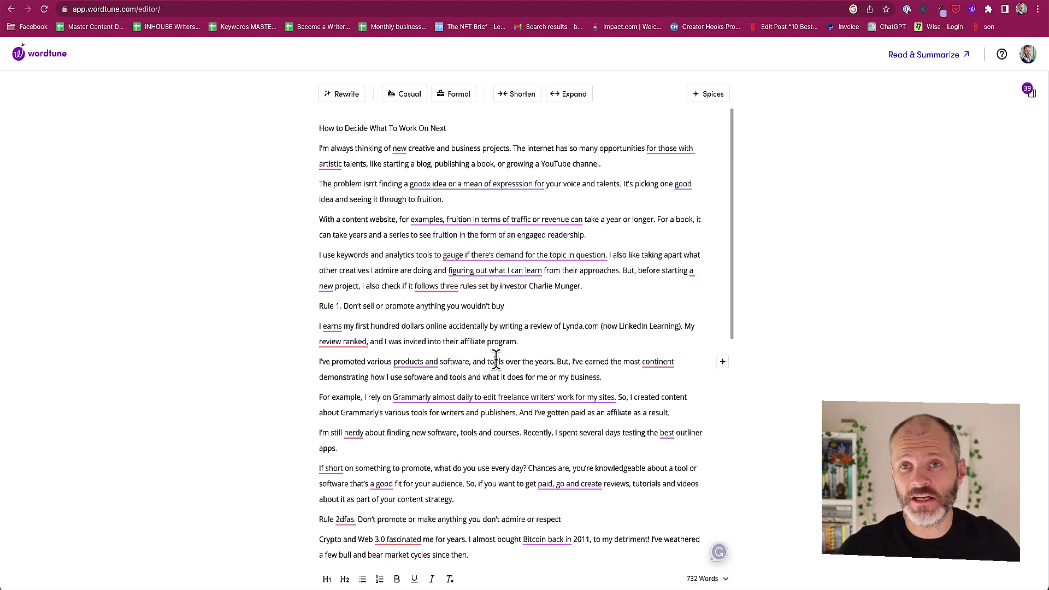
# Step: Inspect the grammar suggestion for 'earns' and dismiss it without applying it
pyautogui.click(335, 327)
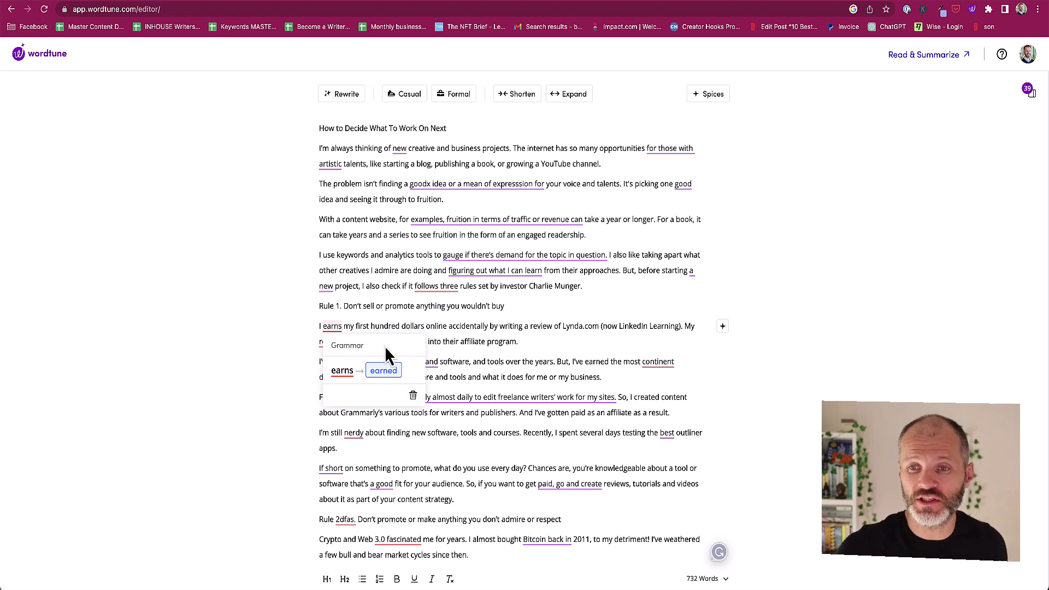
pyautogui.click(440, 219)
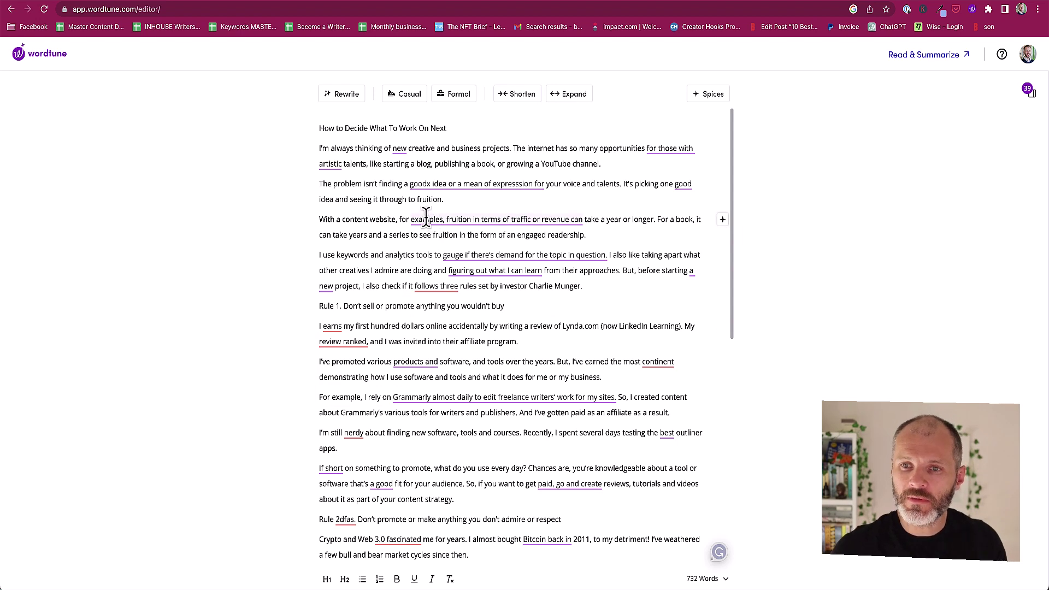
pyautogui.click(470, 201)
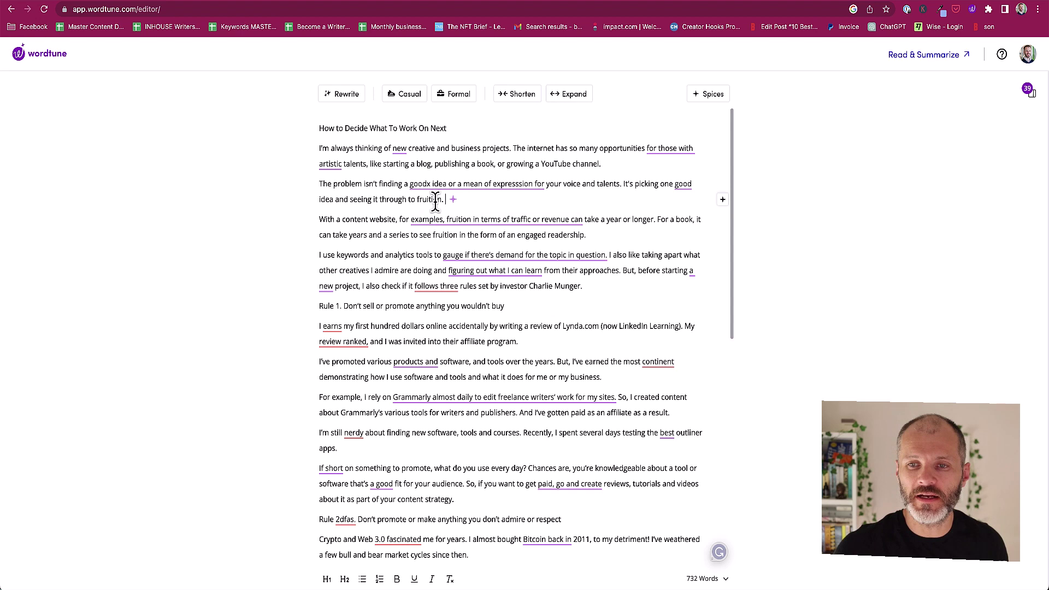
# Step: Rewrite the opening paragraph in Paragraph mode to 'I often wonder which new creative or business endeavors to embark on next.'
pyautogui.moveTo(319, 147); pyautogui.dragTo(460, 203)
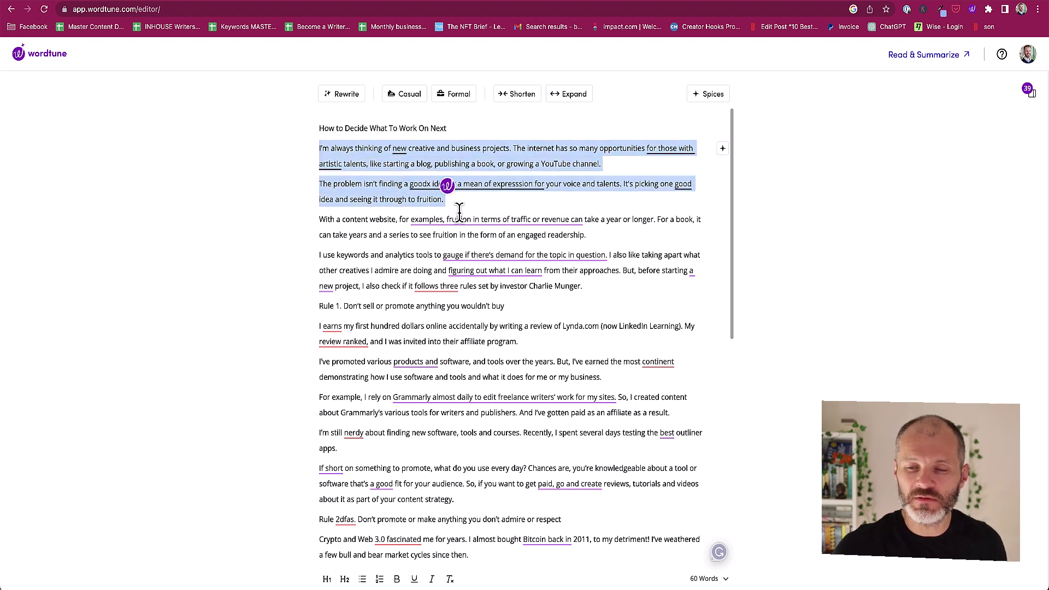
pyautogui.click(346, 98)
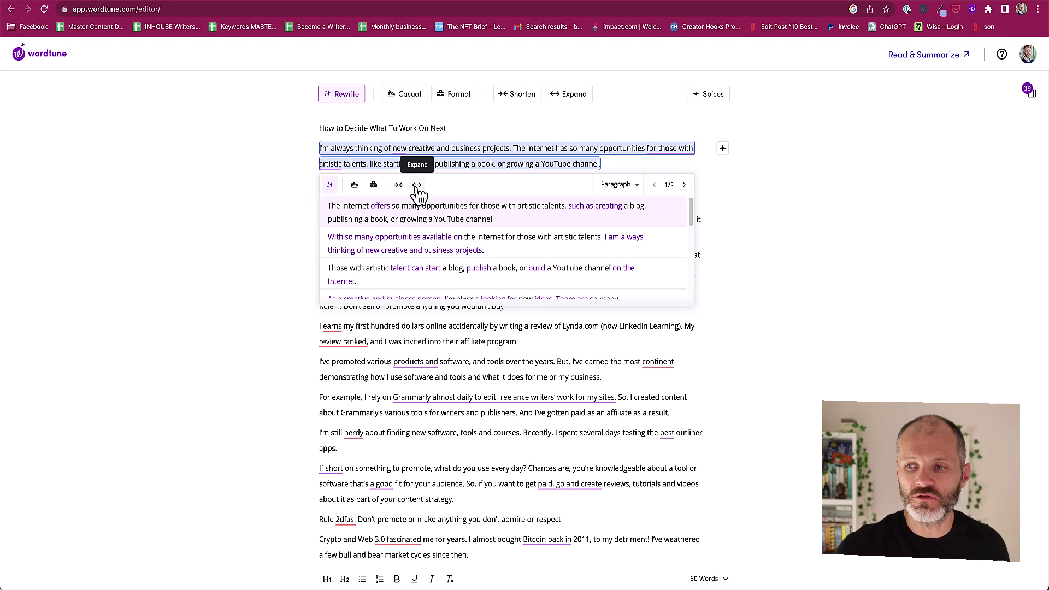
pyautogui.click(619, 187)
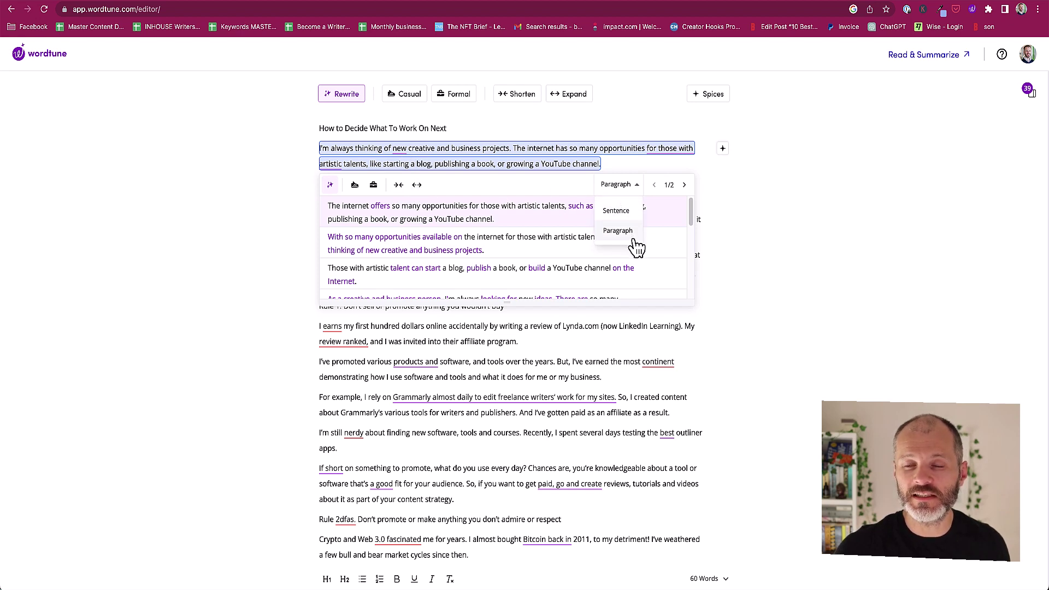
pyautogui.click(541, 213)
pyautogui.moveTo(486, 195); pyautogui.dragTo(322, 148)
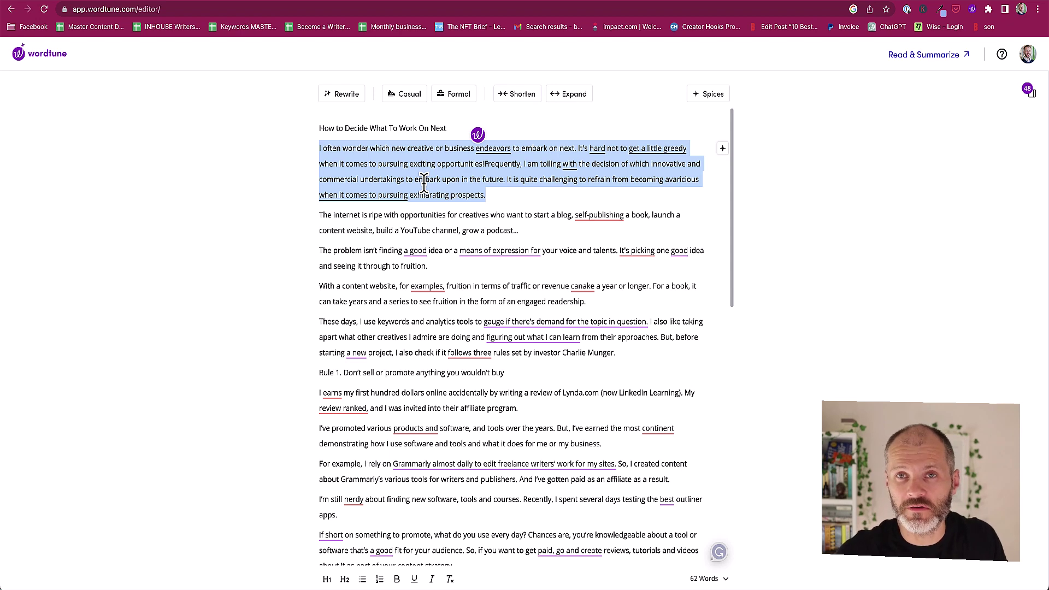
# Step: Expand the opening paragraph to the longer version beginning 'In my opinion'
pyautogui.click(571, 98)
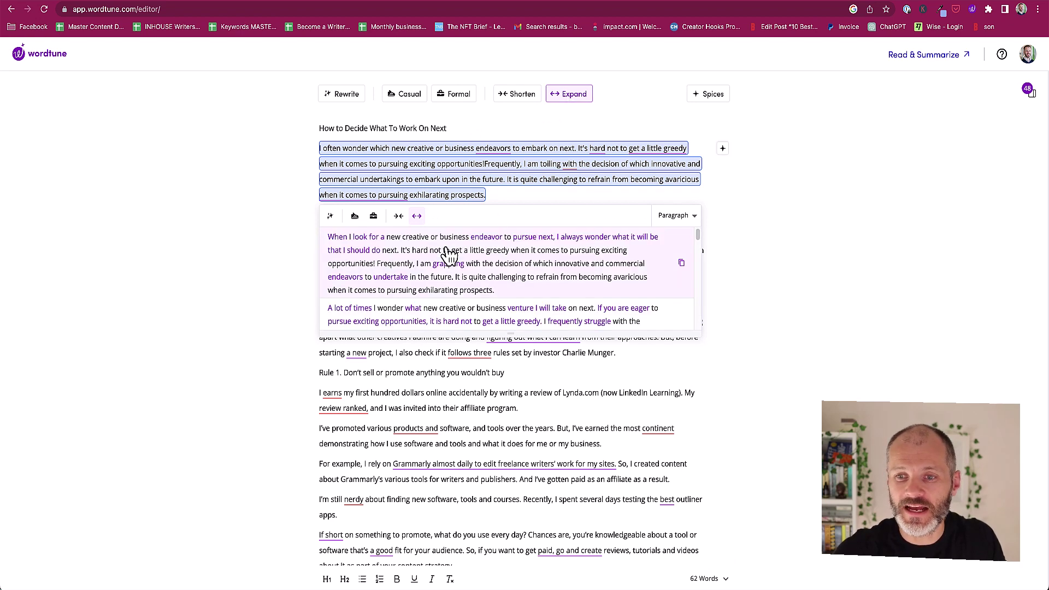
pyautogui.scroll(-2, 456, 265)
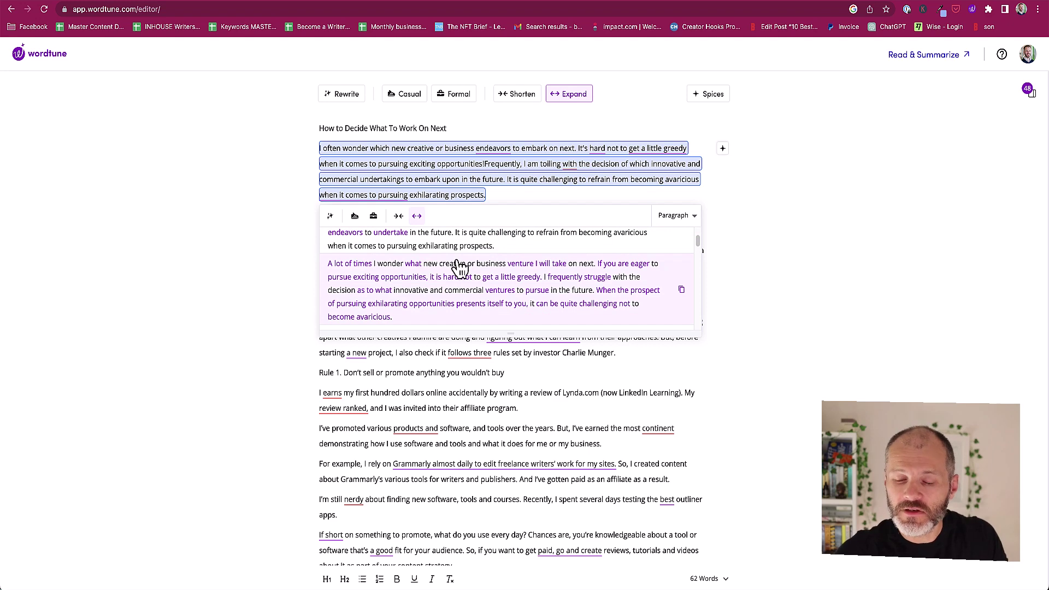
pyautogui.scroll(-3, 459, 268)
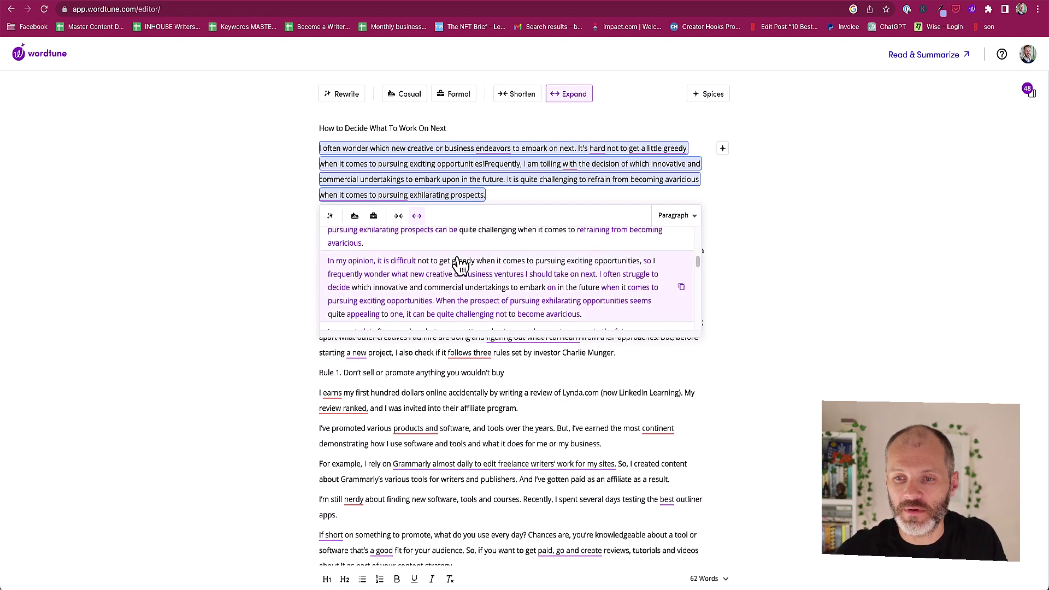
pyautogui.click(480, 265)
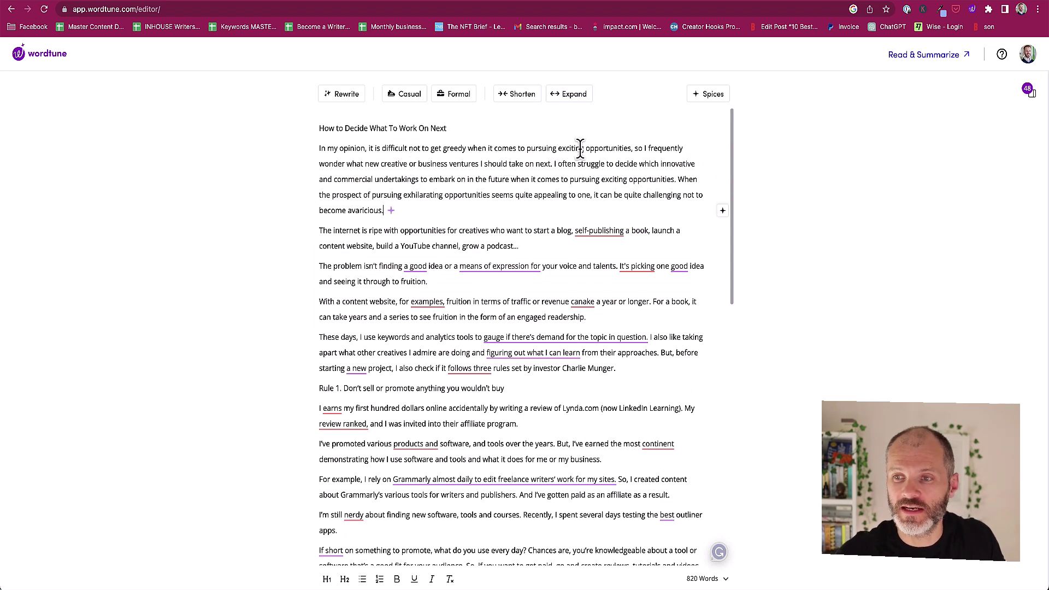
pyautogui.moveTo(581, 148); pyautogui.dragTo(631, 149)
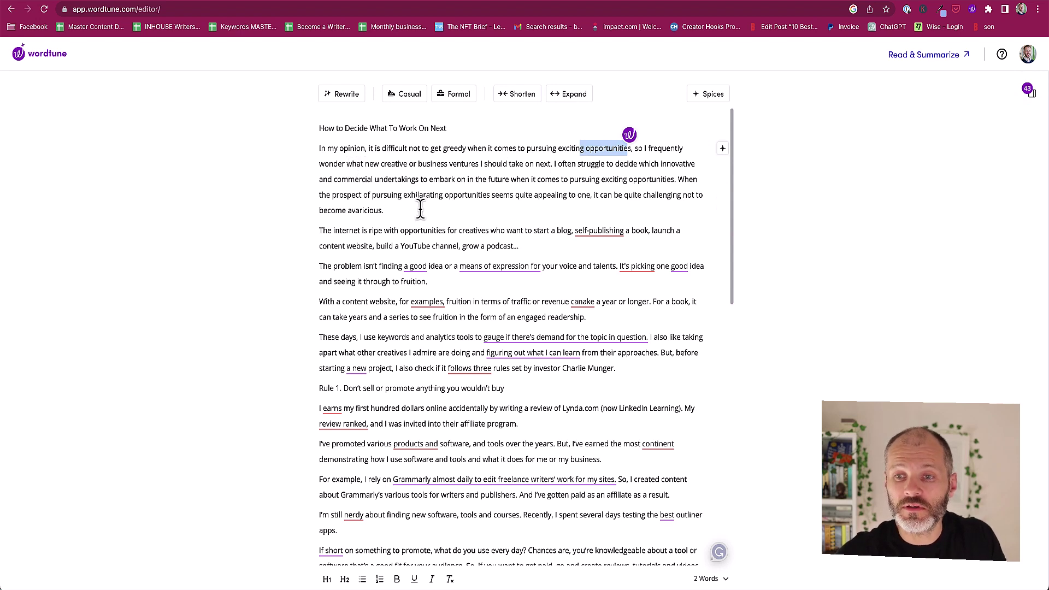
pyautogui.moveTo(421, 206); pyautogui.dragTo(301, 153)
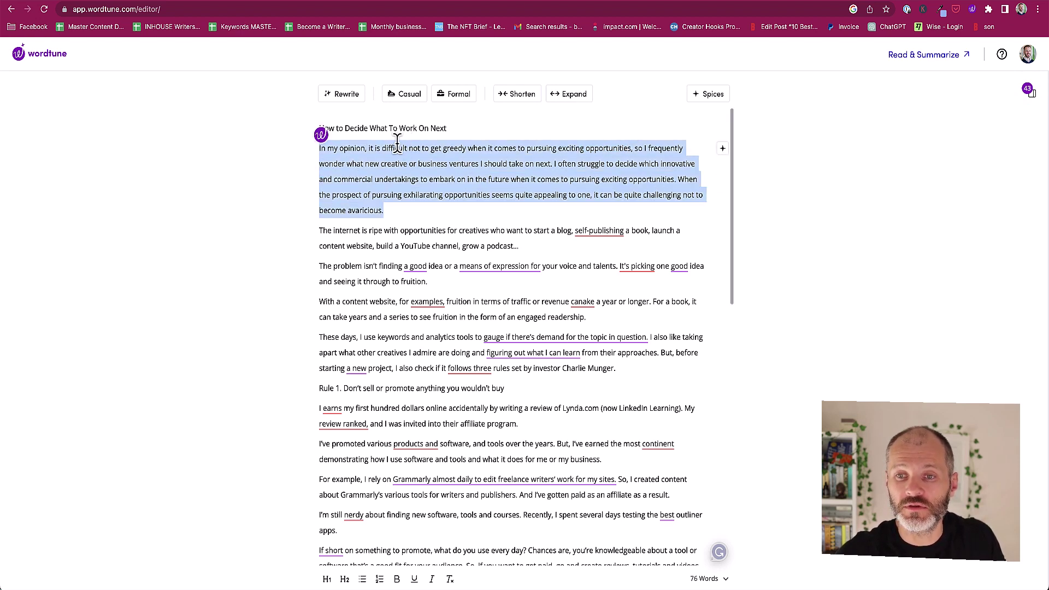
pyautogui.click(398, 147)
# Step: Select the 'These days' paragraph and request shorter versions of it
pyautogui.click(610, 250)
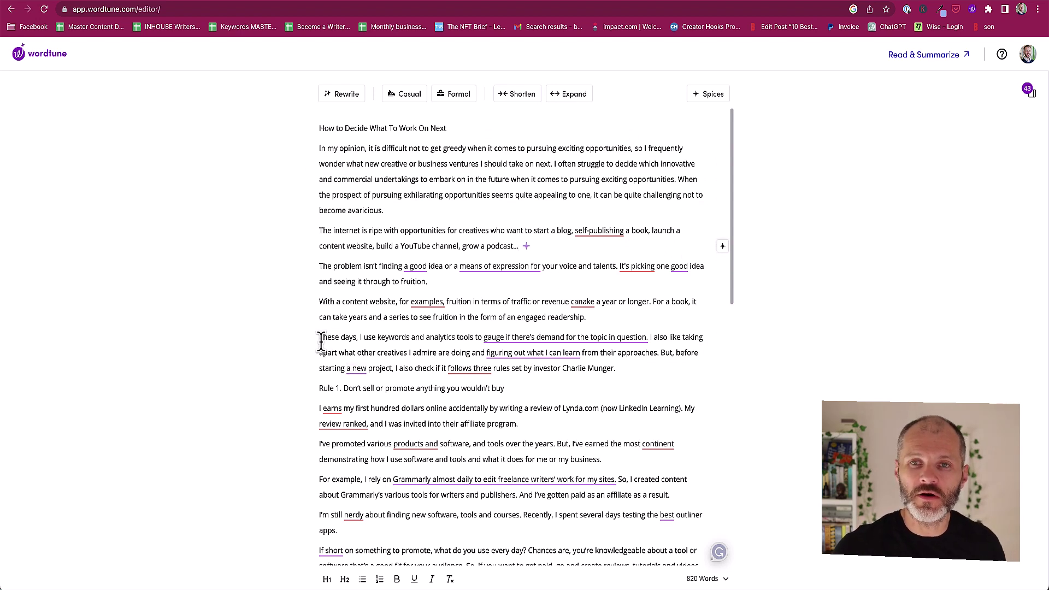
pyautogui.moveTo(319, 339); pyautogui.dragTo(629, 370)
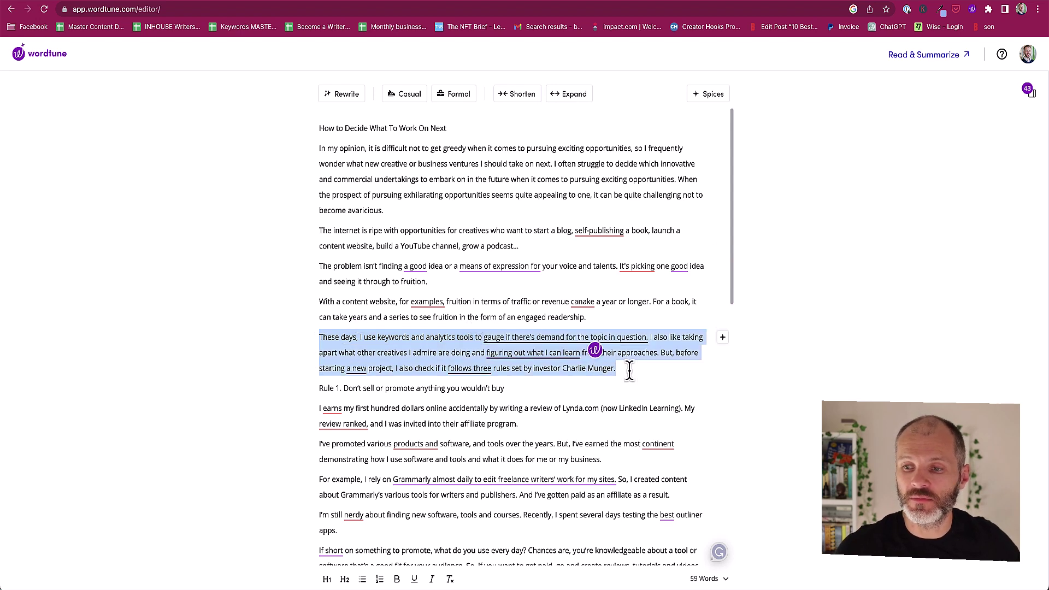
pyautogui.click(529, 101)
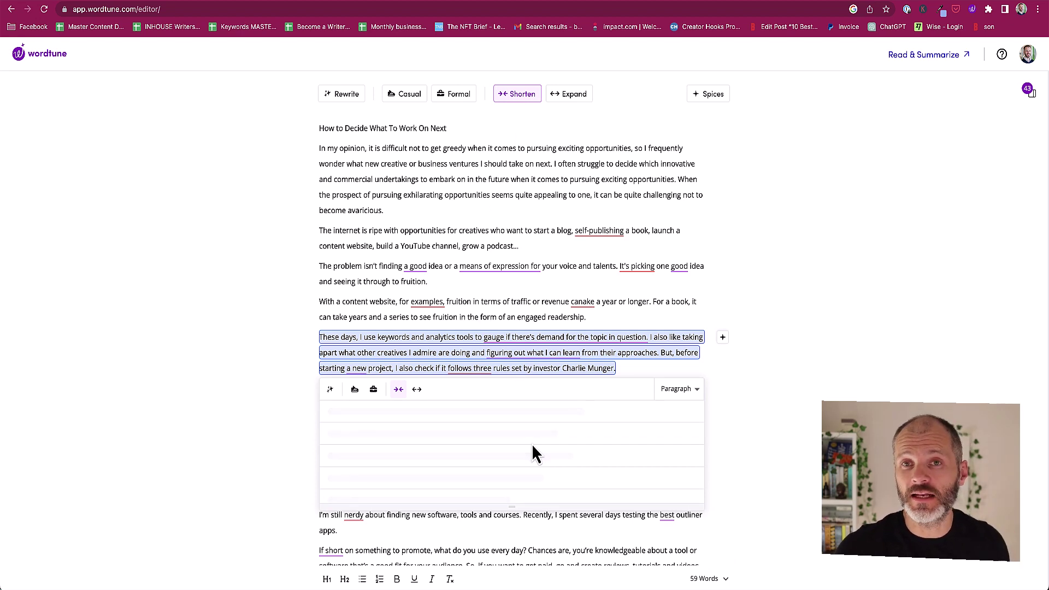
# Step: Apply the shortened version beginning 'Currently, I use keywords and analytics tools…' to the paragraph
pyautogui.scroll(-1, 533, 448)
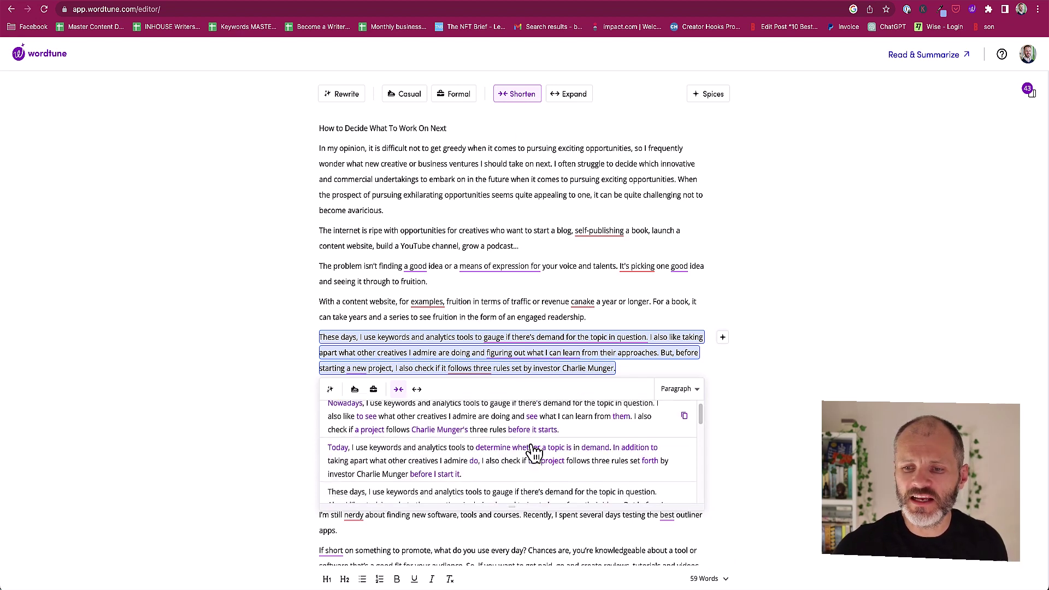
pyautogui.scroll(-1, 533, 452)
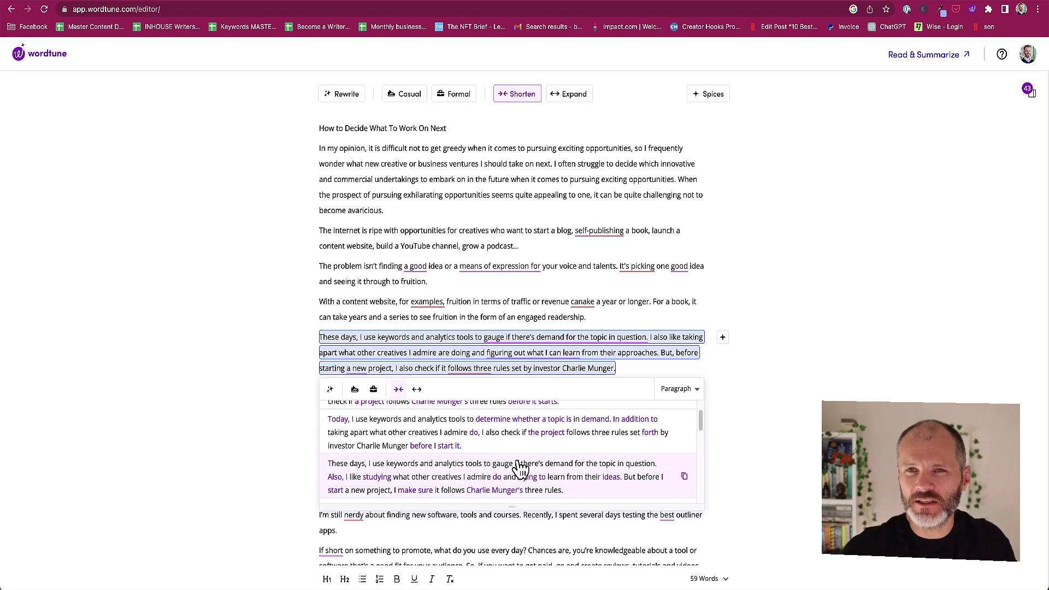
pyautogui.scroll(-5, 520, 469)
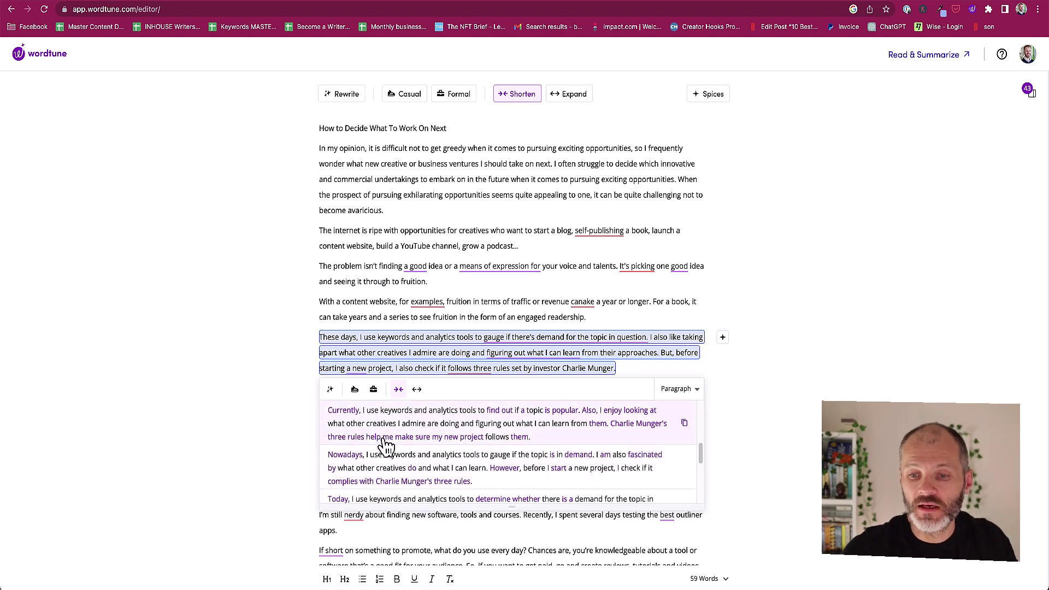
pyautogui.click(386, 436)
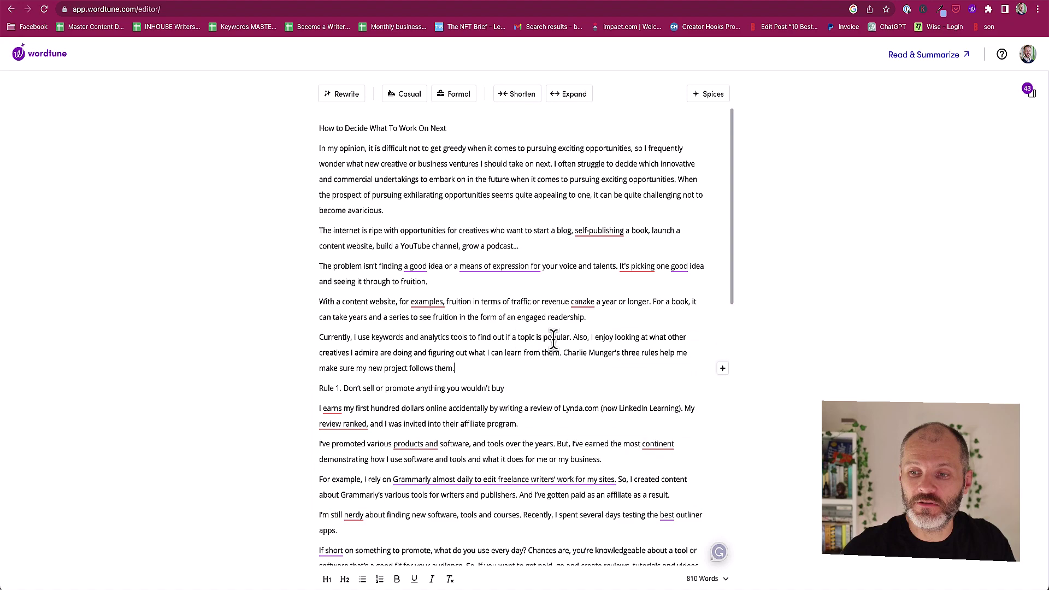
pyautogui.moveTo(573, 338); pyautogui.dragTo(304, 332)
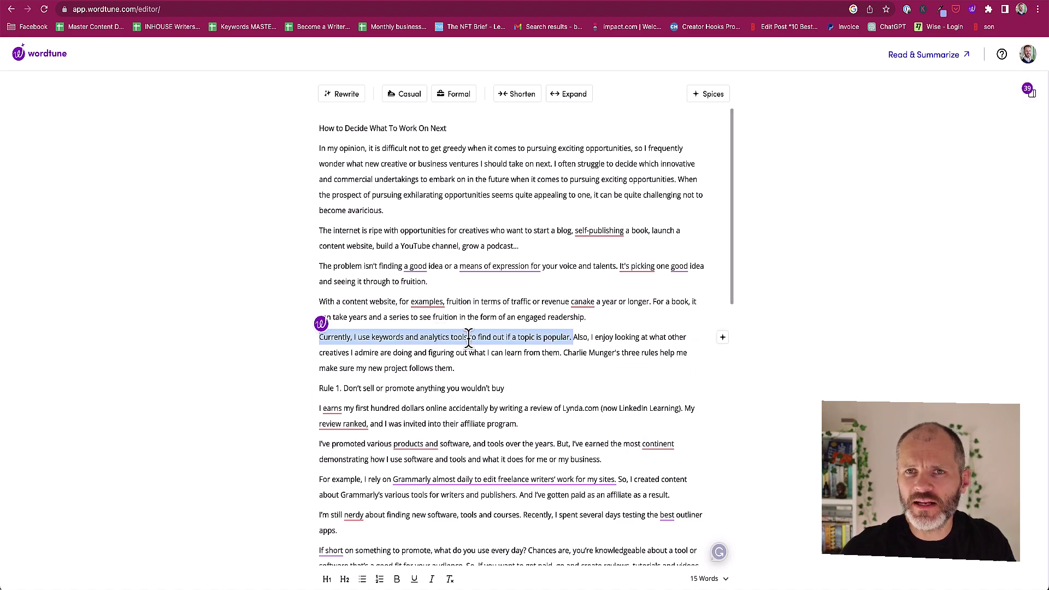
pyautogui.moveTo(456, 369); pyautogui.dragTo(328, 355)
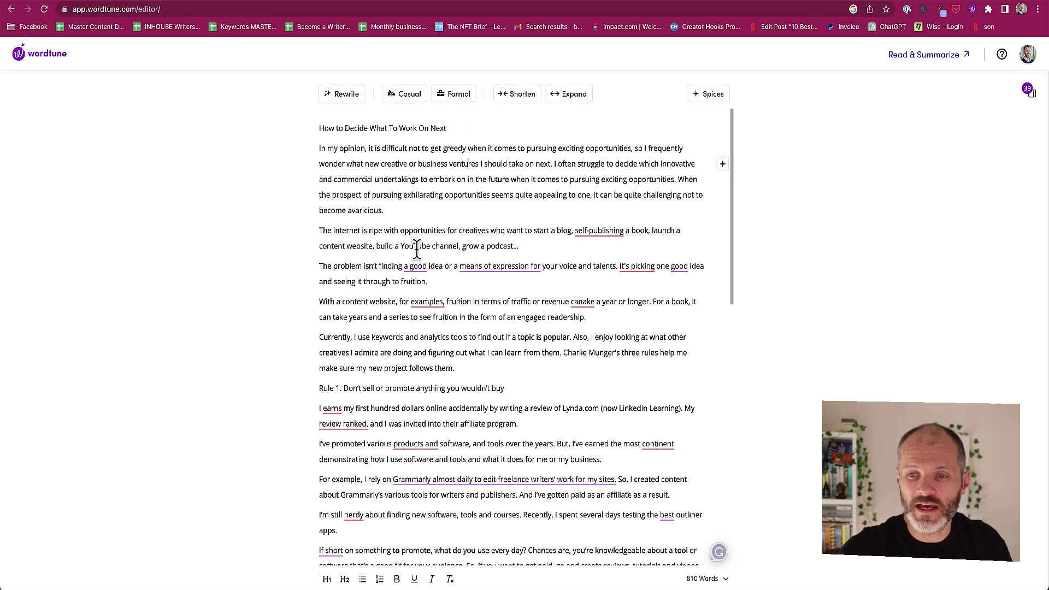
# Step: Give the 'The internet is ripe' paragraph the casual wording 'If you're a creative, the internet is full of opportunities.'
pyautogui.tripleClick(551, 248)
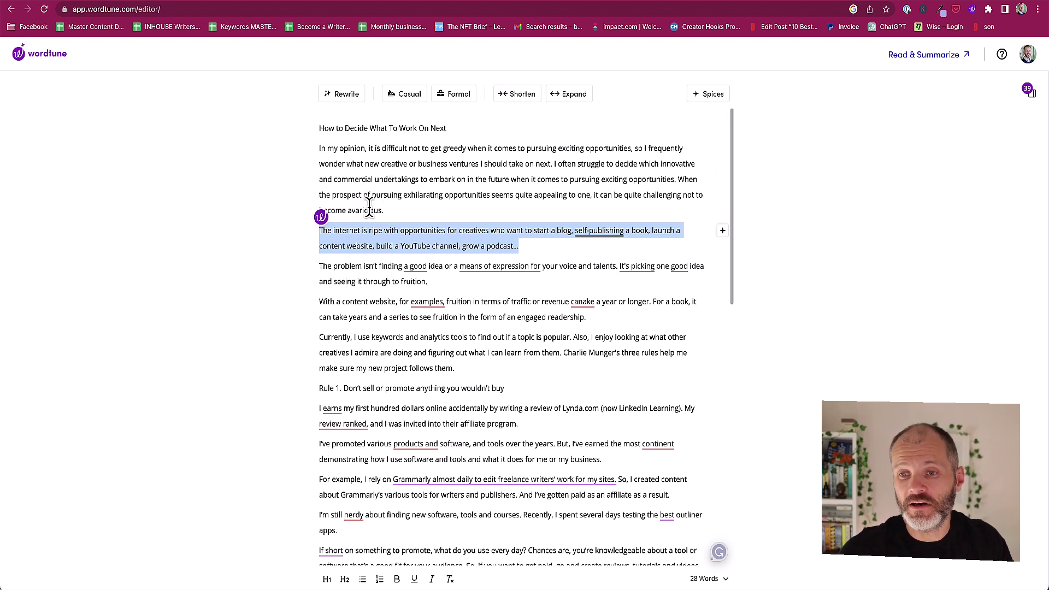
pyautogui.click(414, 97)
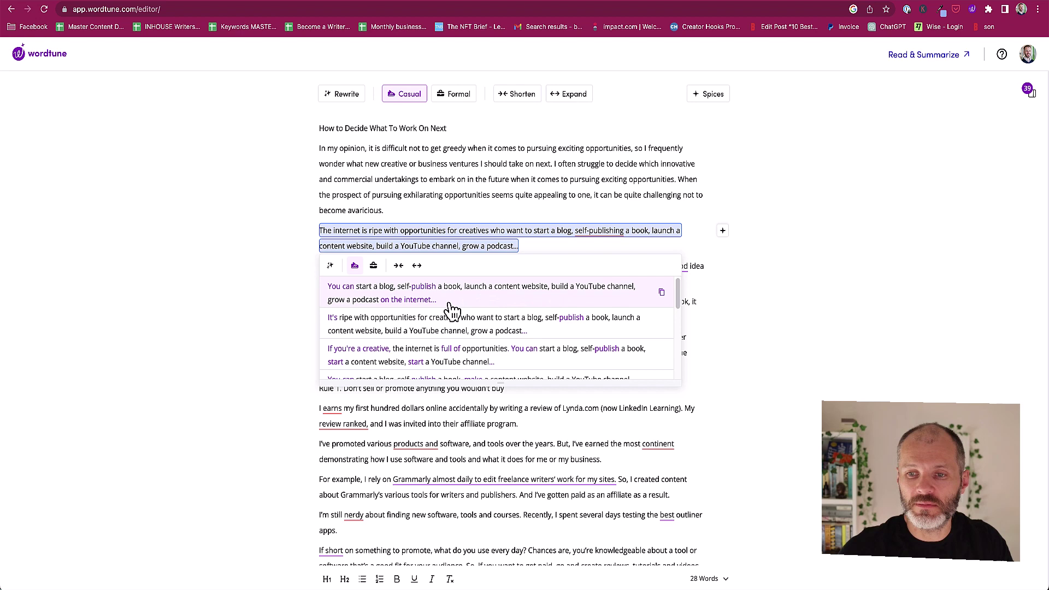
pyautogui.scroll(-1, 459, 334)
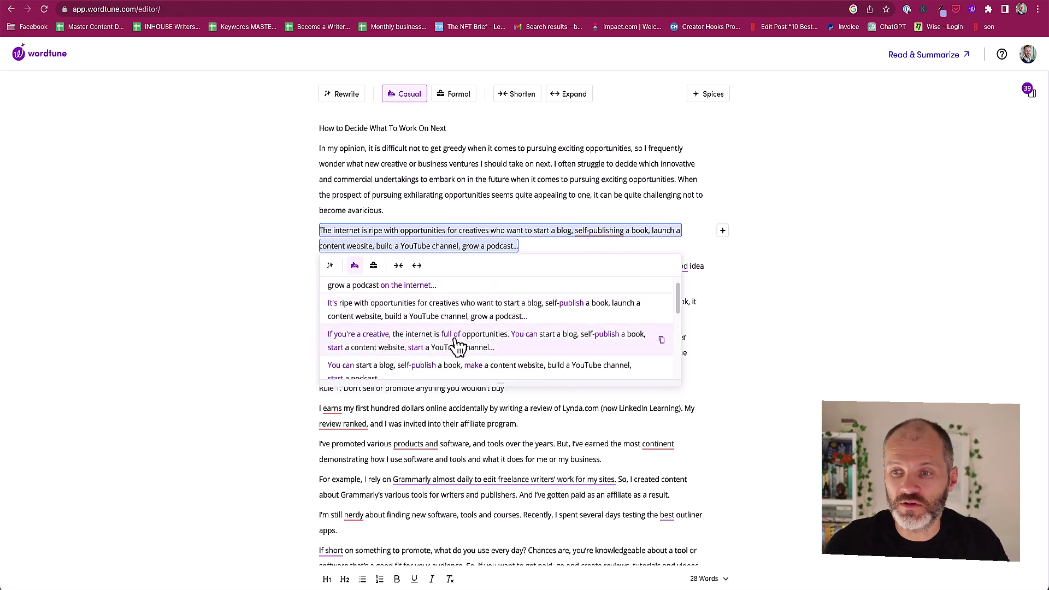
pyautogui.click(459, 343)
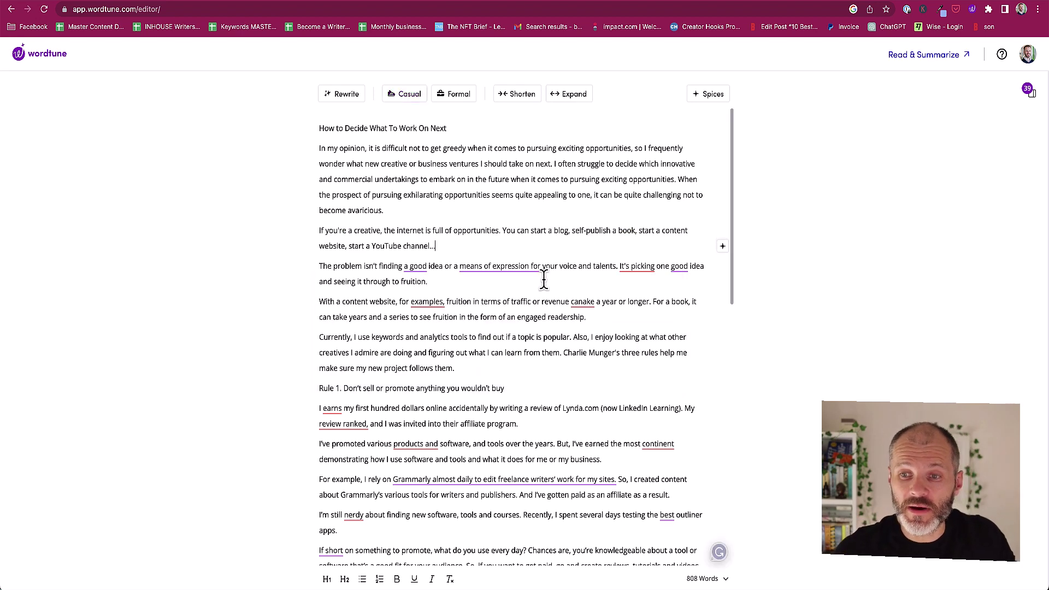
pyautogui.tripleClick(452, 245)
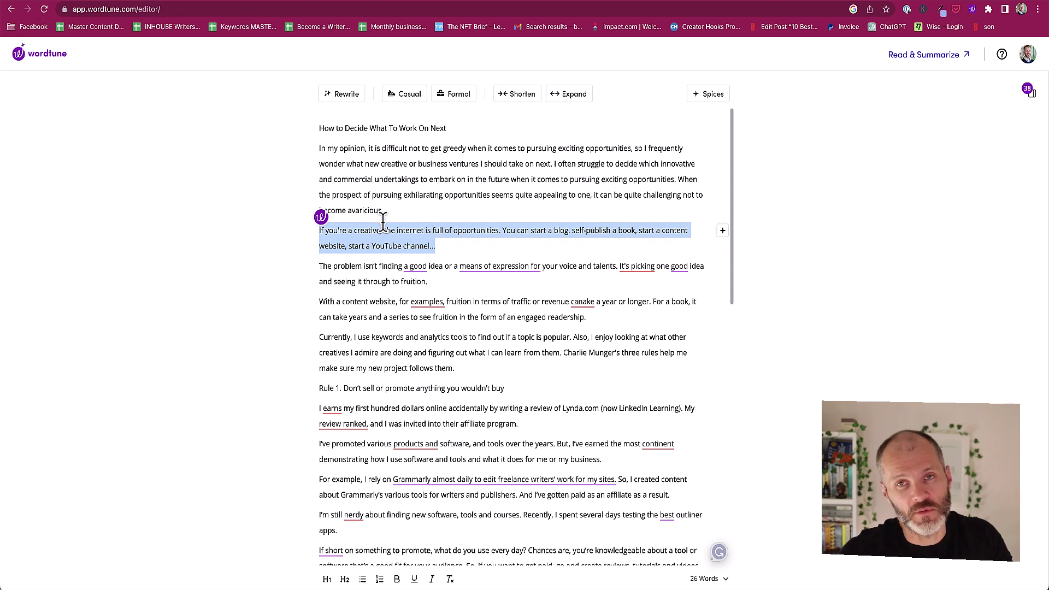
# Step: Apply the formal rewrite beginning 'It is possible to start a blog, self-publish a book'
pyautogui.click(465, 101)
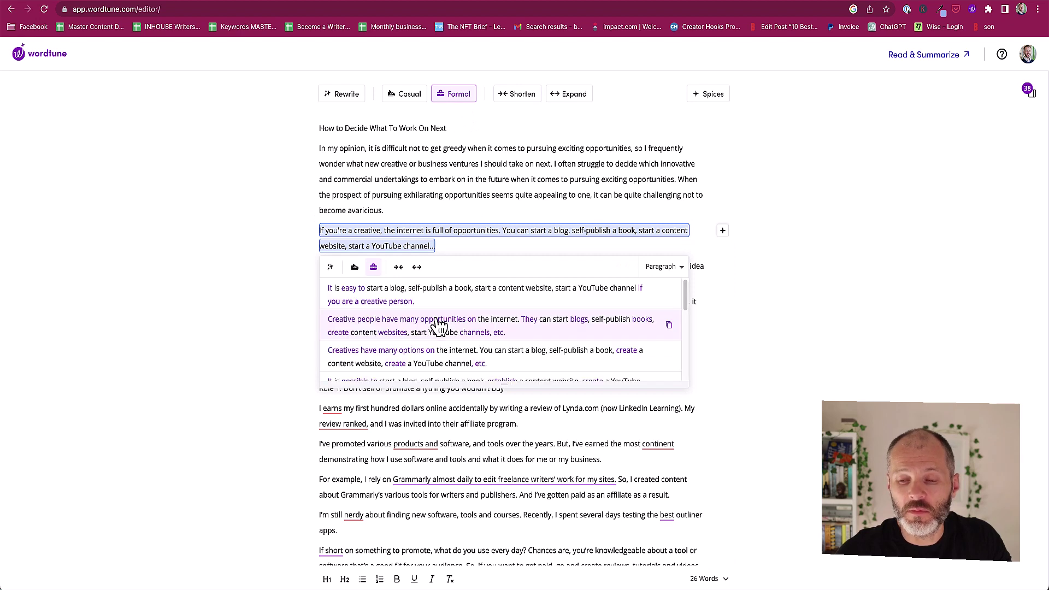
pyautogui.scroll(-1, 454, 327)
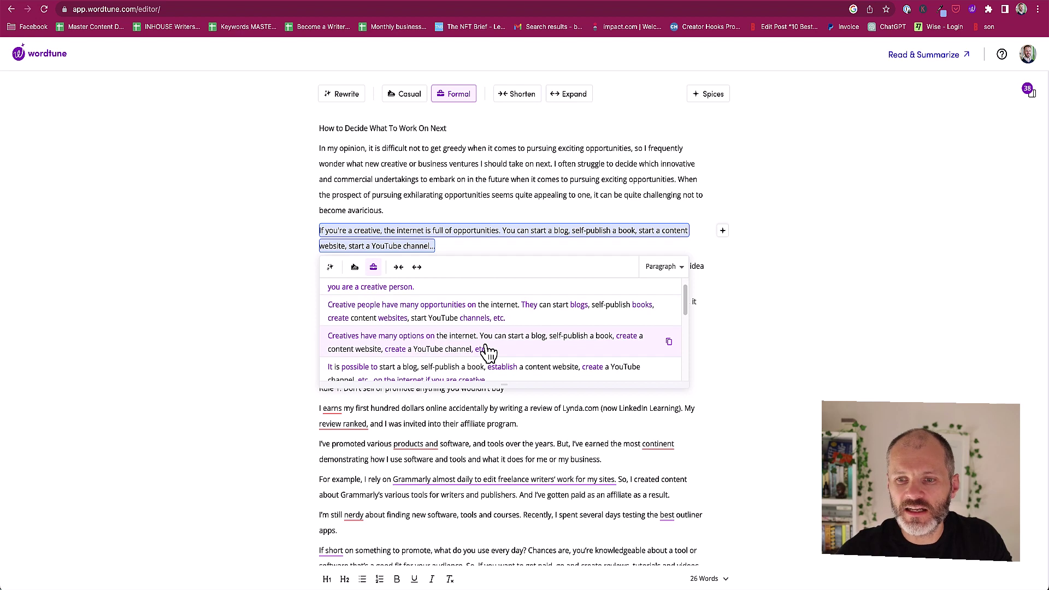
pyautogui.scroll(-1, 481, 352)
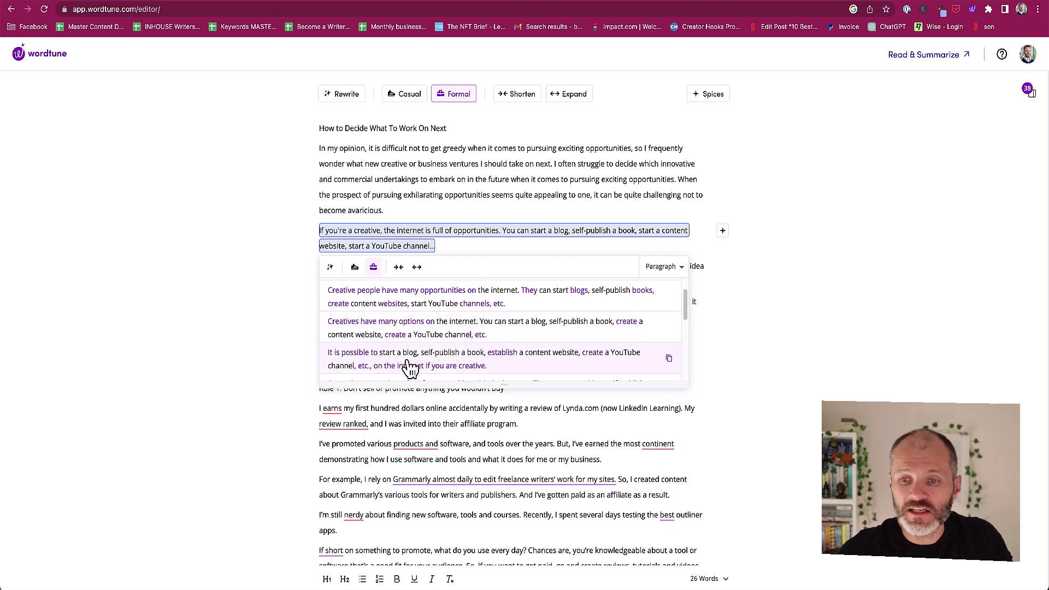
pyautogui.click(557, 365)
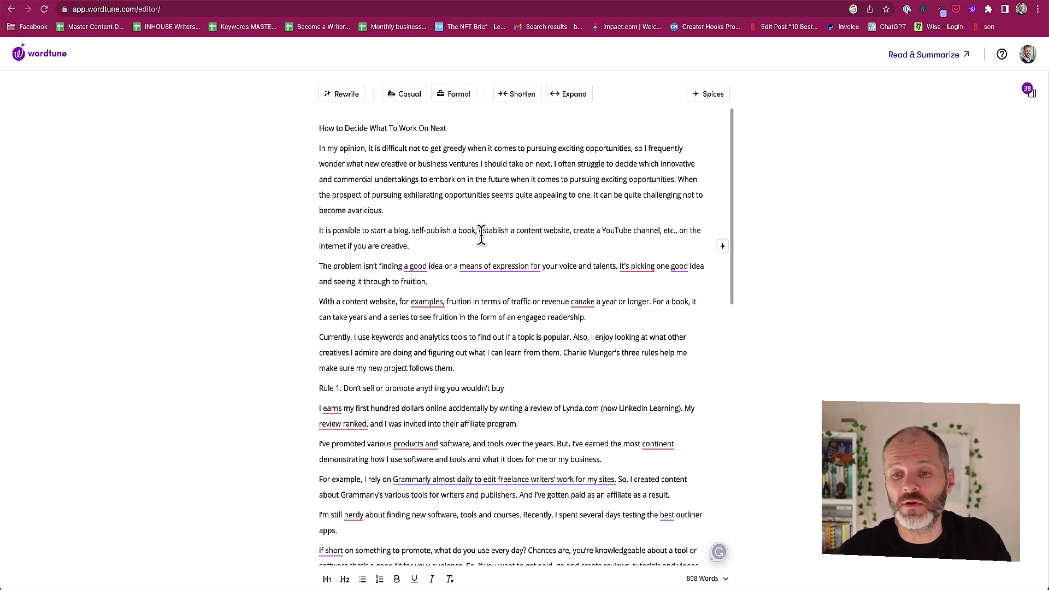
pyautogui.moveTo(411, 246); pyautogui.dragTo(314, 234)
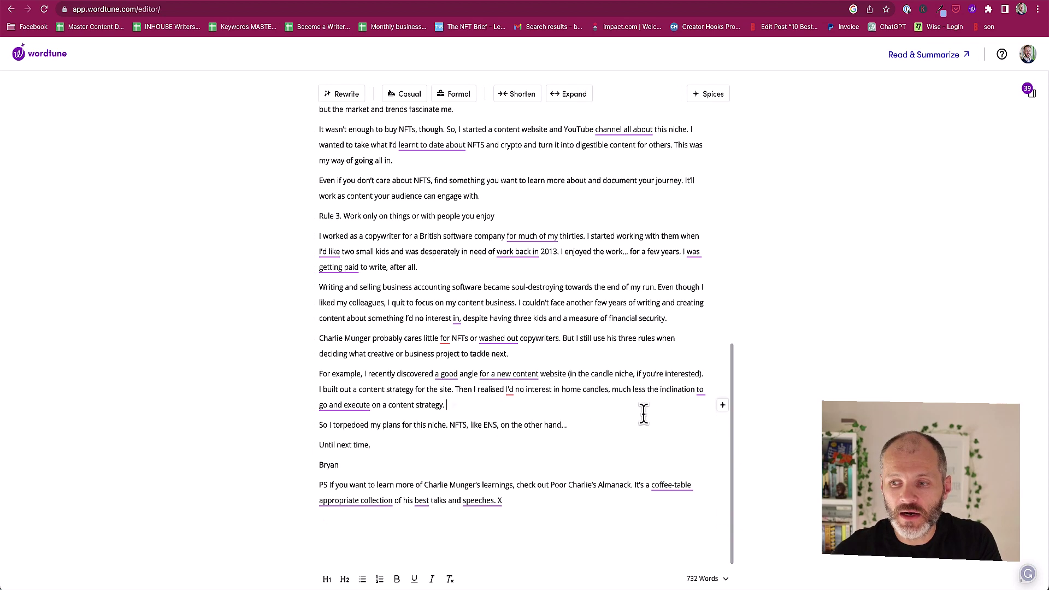
# Step: Use the Continue Writing spice to preview a follow-on about letting go of the candle project
pyautogui.click(722, 406)
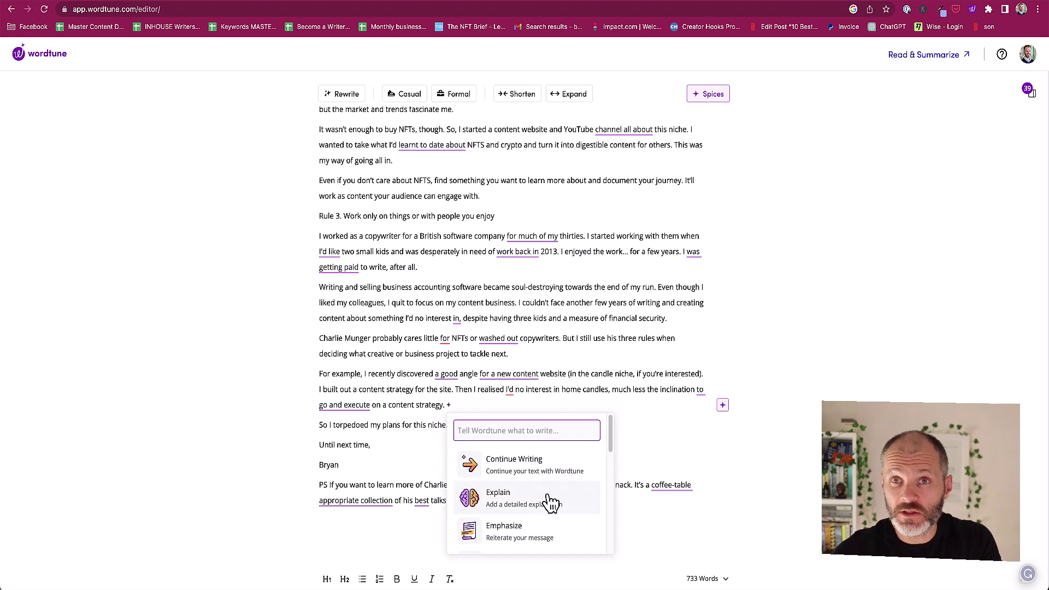
pyautogui.scroll(-3, 549, 503)
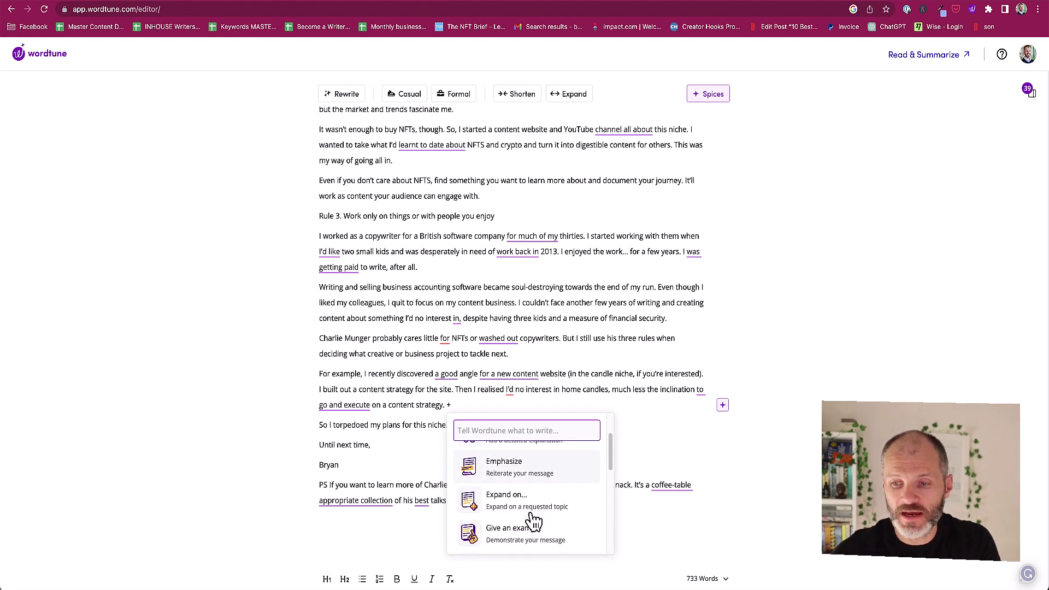
pyautogui.scroll(-5, 535, 523)
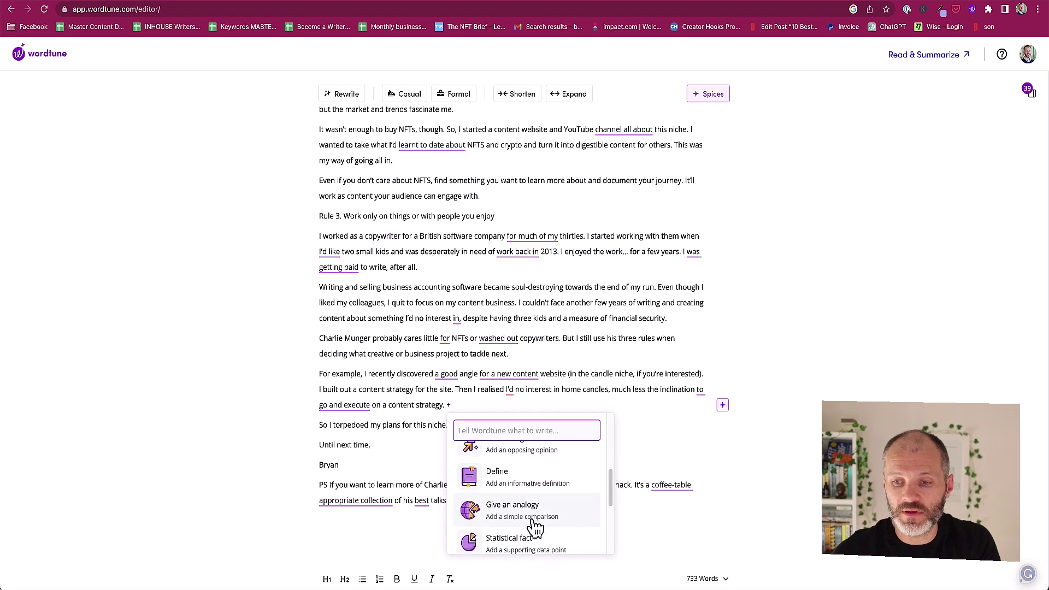
pyautogui.scroll(-2, 539, 520)
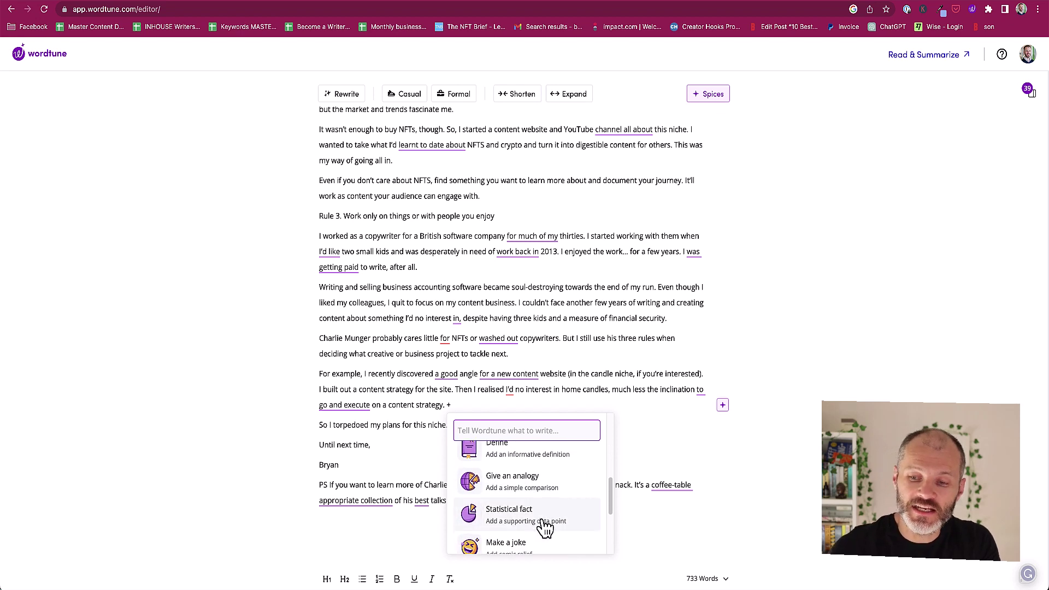
pyautogui.scroll(6, 545, 519)
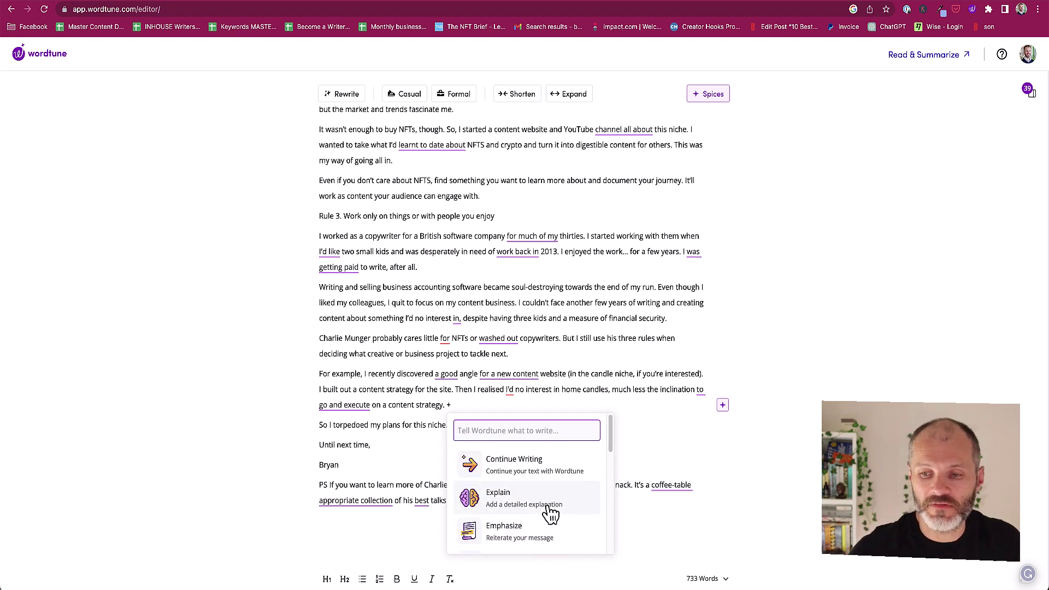
pyautogui.click(549, 470)
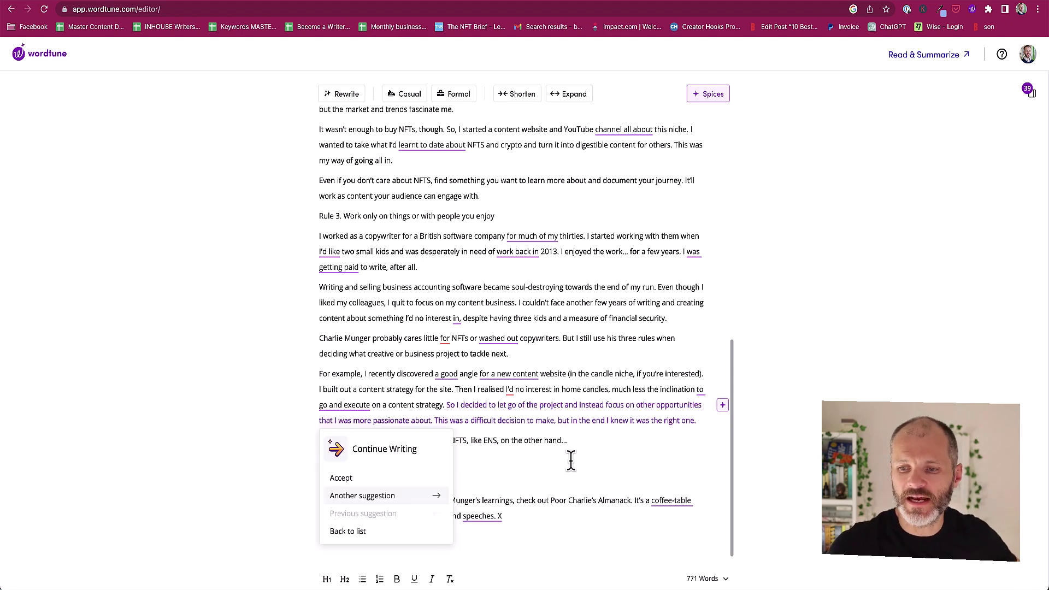
pyautogui.scroll(3, 568, 453)
pyautogui.scroll(-3, 459, 538)
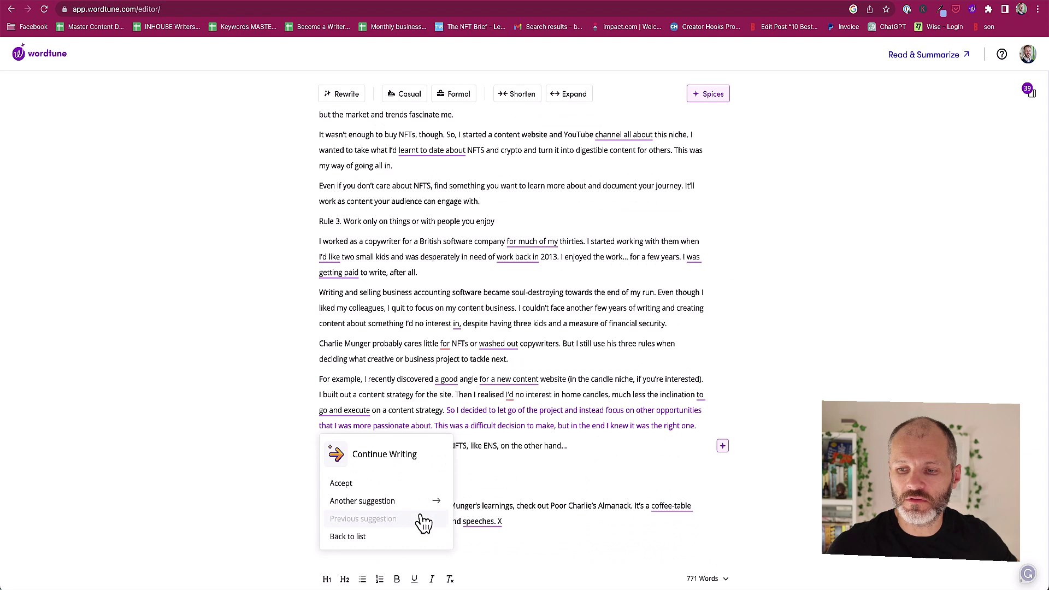
pyautogui.scroll(3, 470, 432)
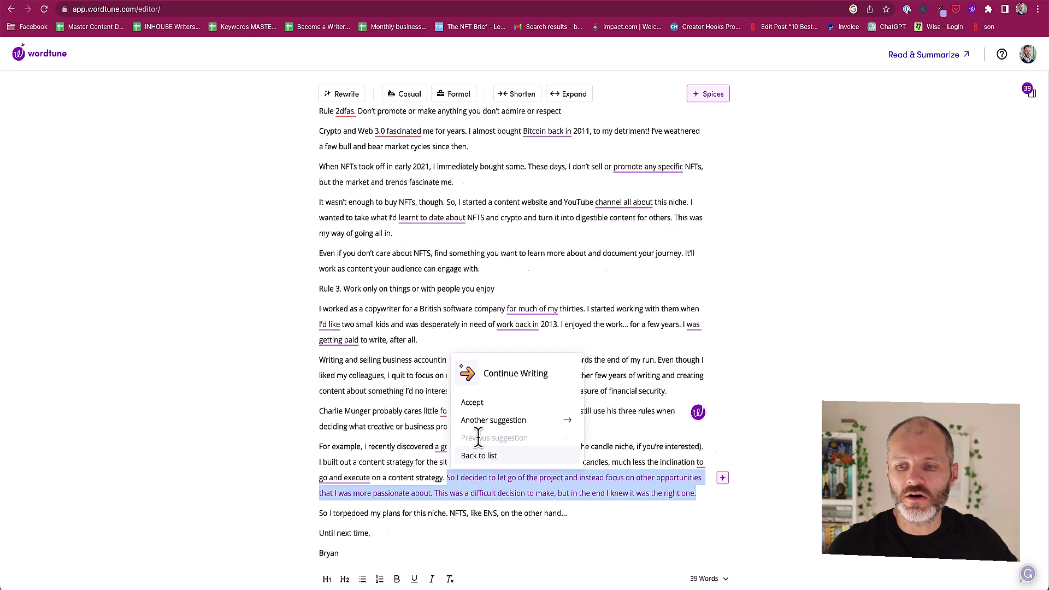
pyautogui.scroll(-3, 617, 538)
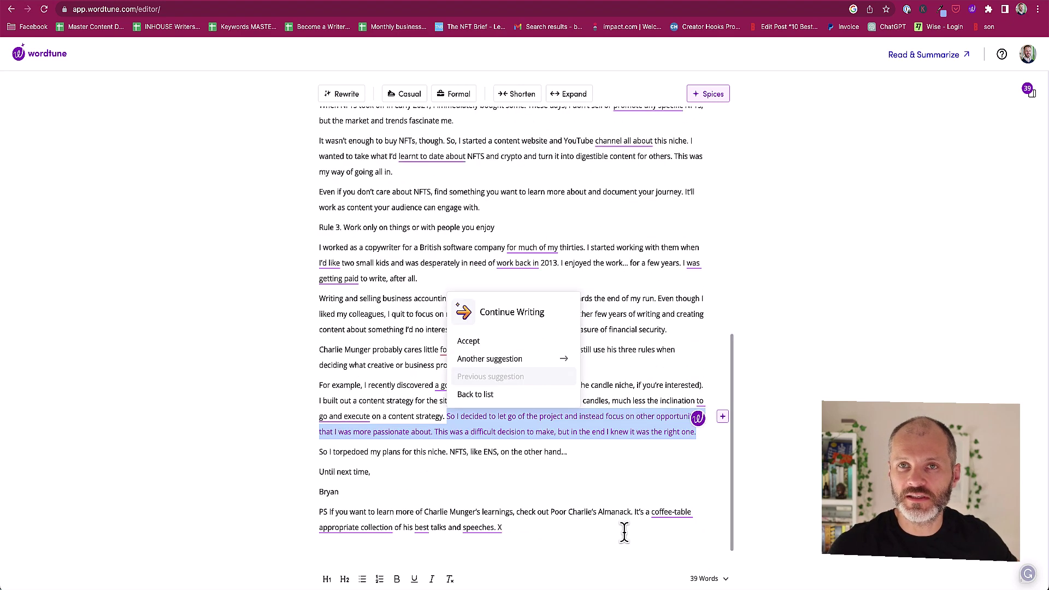
pyautogui.scroll(2, 585, 462)
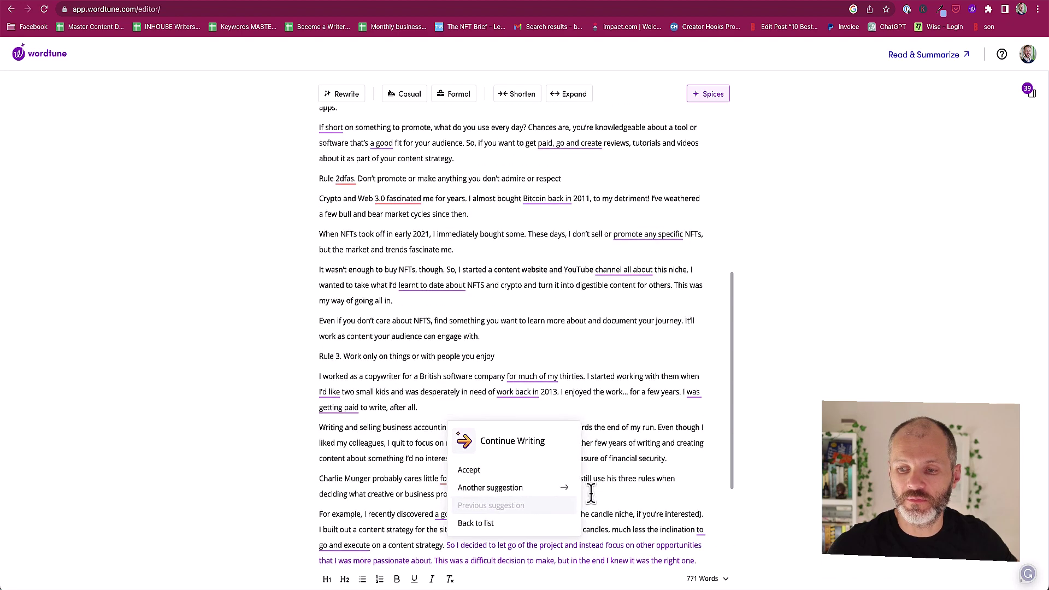
# Step: Keep the previous text and insert an Inspirational quote spice after the 'other hand...' line
pyautogui.click(631, 510)
pyautogui.click(723, 509)
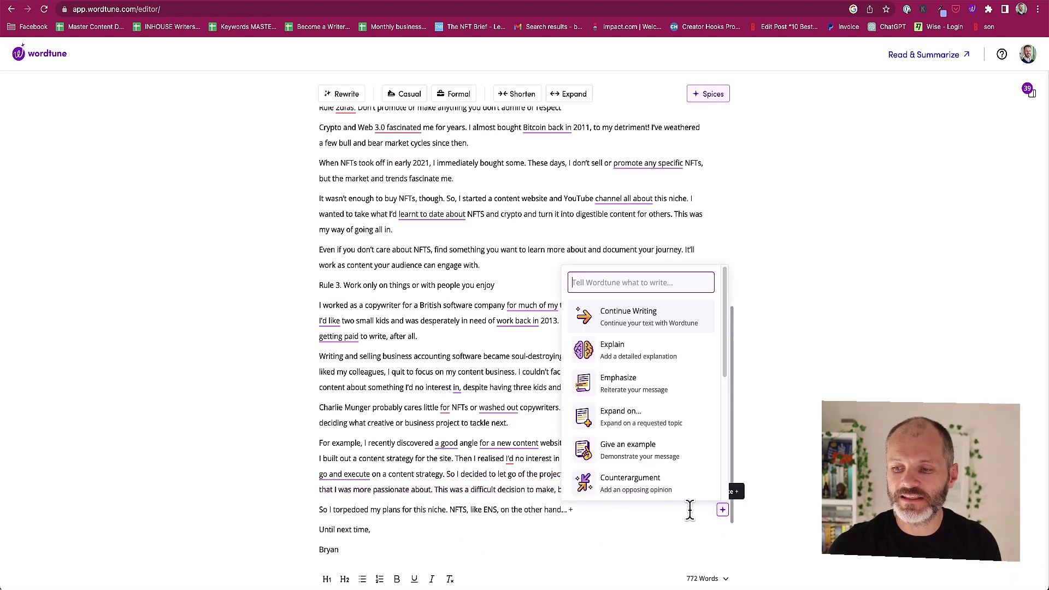
pyautogui.scroll(-3, 634, 434)
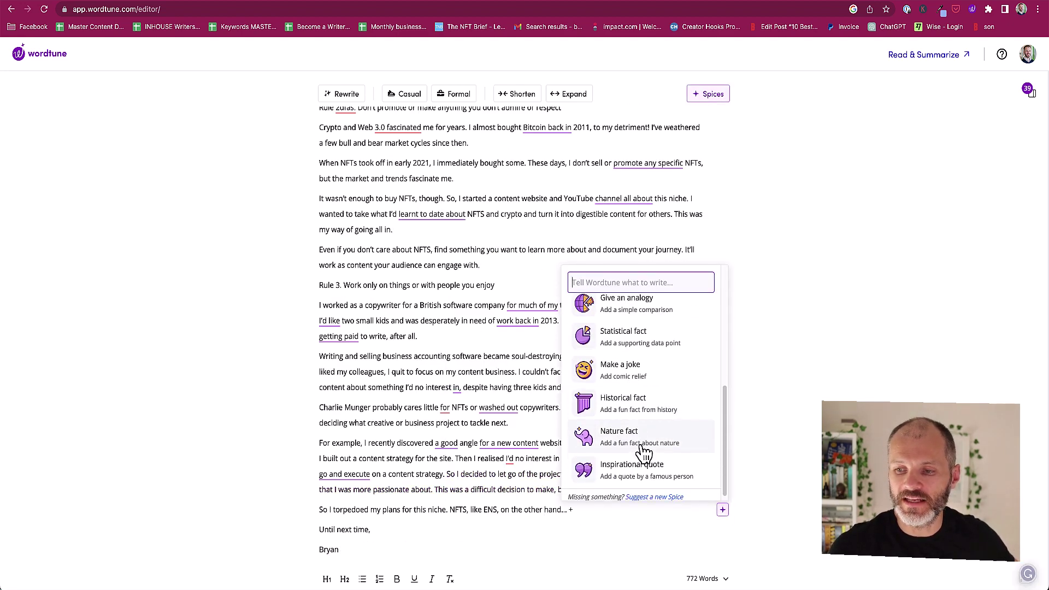
pyautogui.click(663, 474)
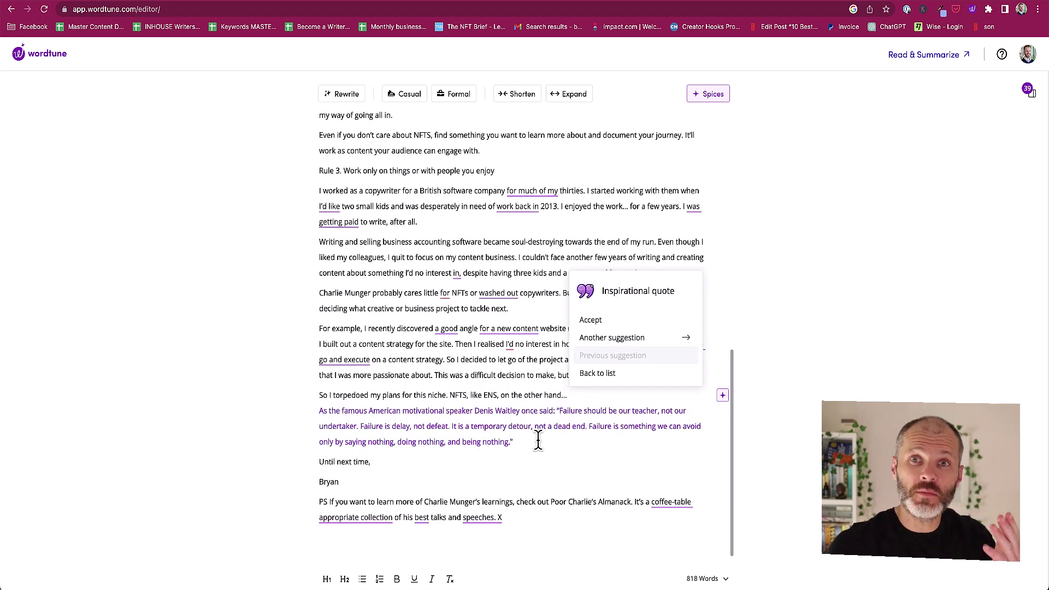
# Step: Review the failure quote, keep it, and start a new empty line below it
pyautogui.moveTo(538, 437); pyautogui.dragTo(322, 411)
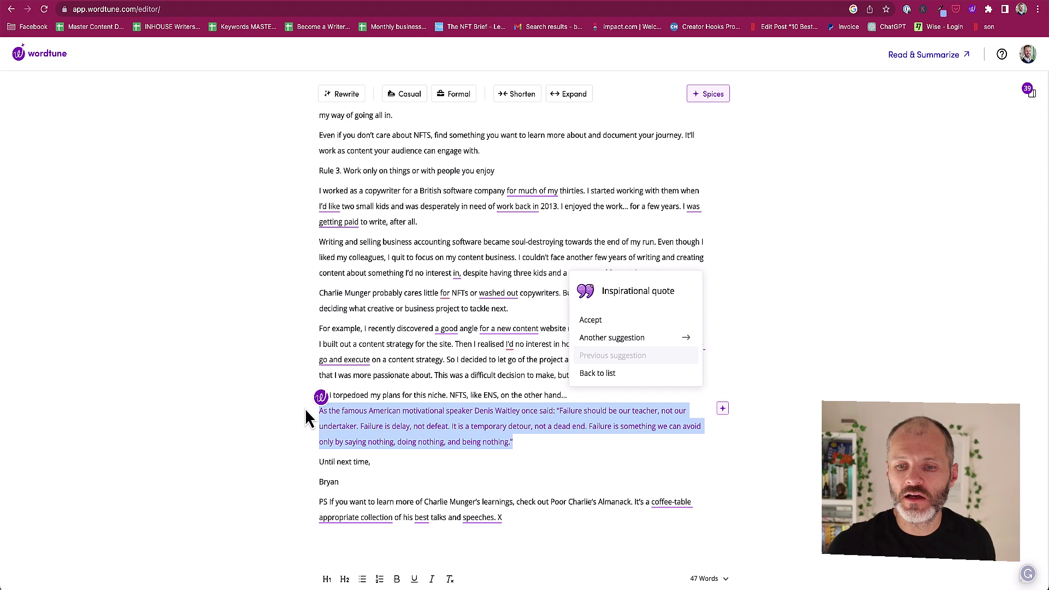
pyautogui.scroll(2, 326, 407)
pyautogui.scroll(-2, 478, 435)
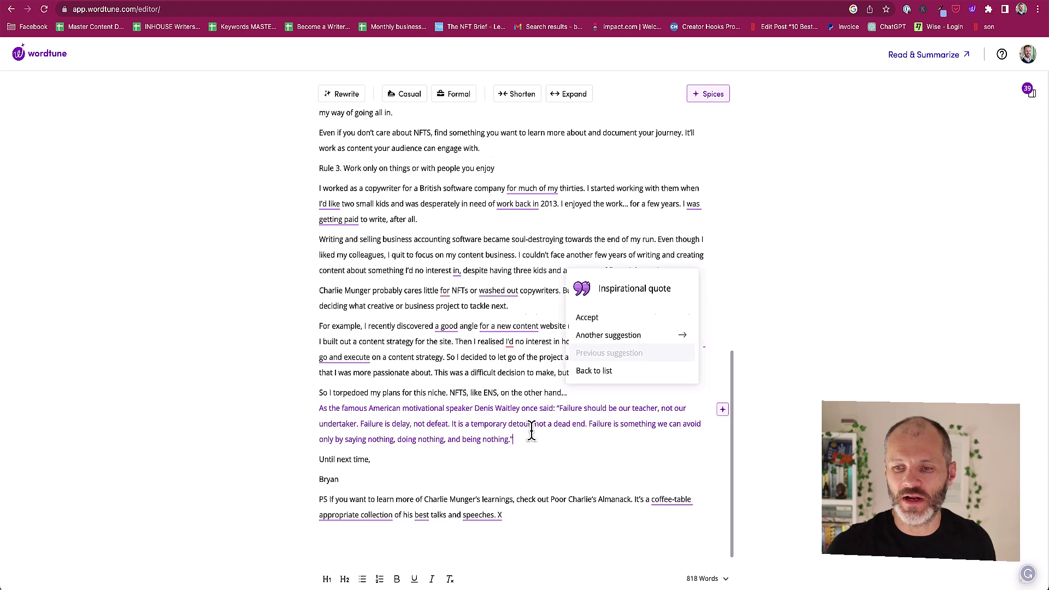
pyautogui.scroll(3, 530, 429)
pyautogui.scroll(-2, 551, 508)
pyautogui.click(551, 508)
pyautogui.scroll(-2, 550, 508)
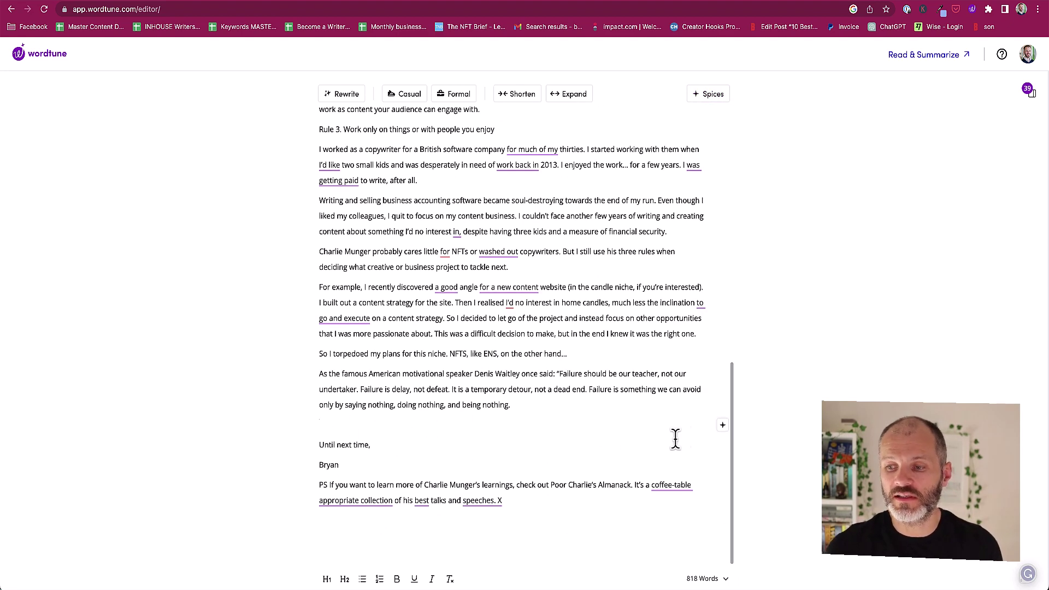
# Step: Insert a Statistical fact spice listing 5 common reasons people give up on goals, then select the list
pyautogui.click(722, 425)
pyautogui.scroll(-5, 398, 496)
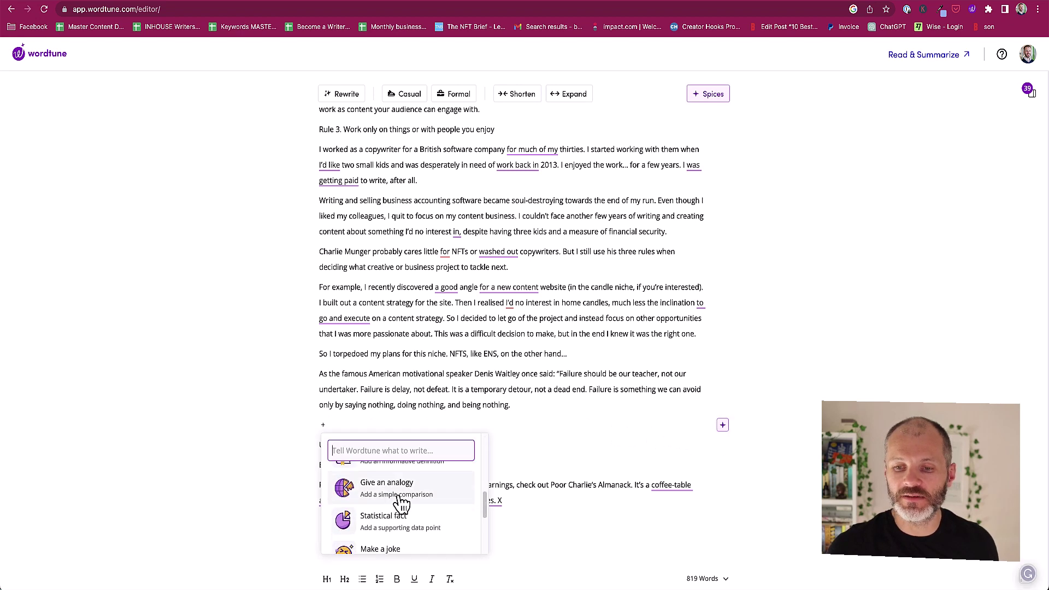
pyautogui.click(481, 484)
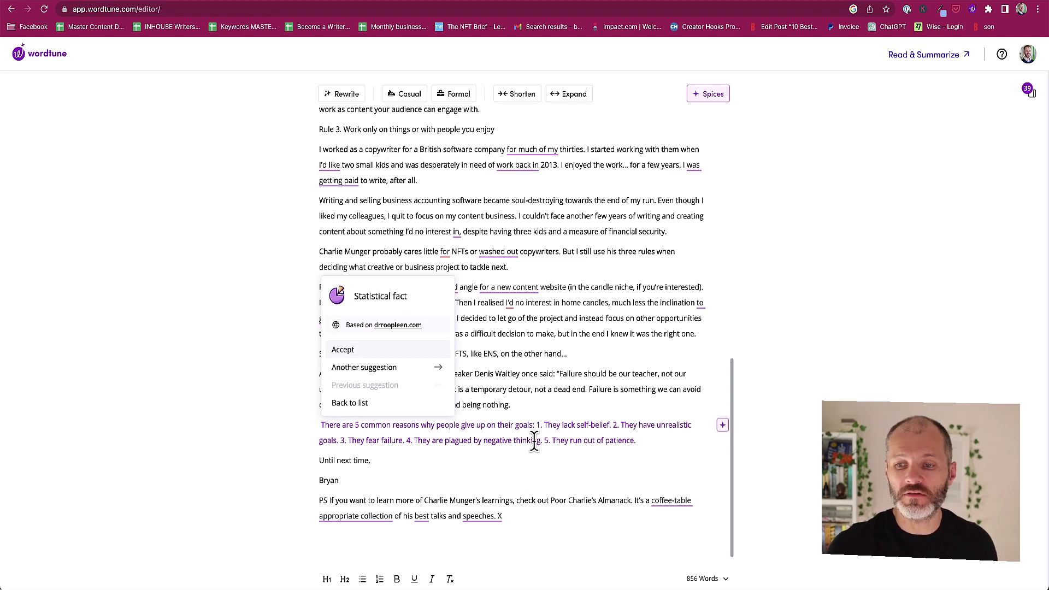
pyautogui.scroll(3, 530, 393)
pyautogui.scroll(-3, 525, 508)
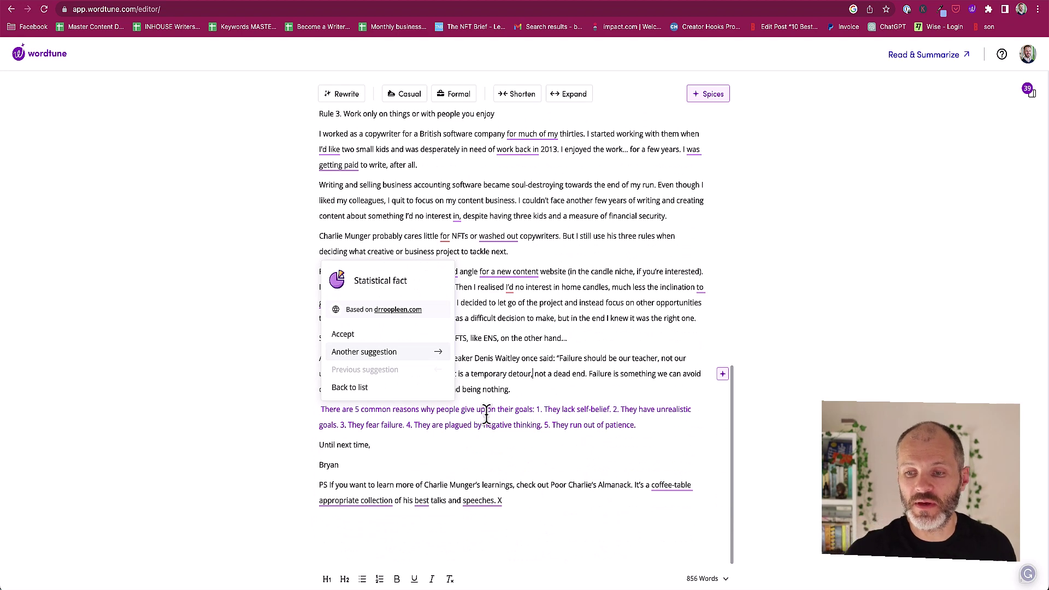
pyautogui.moveTo(530, 409); pyautogui.dragTo(640, 425)
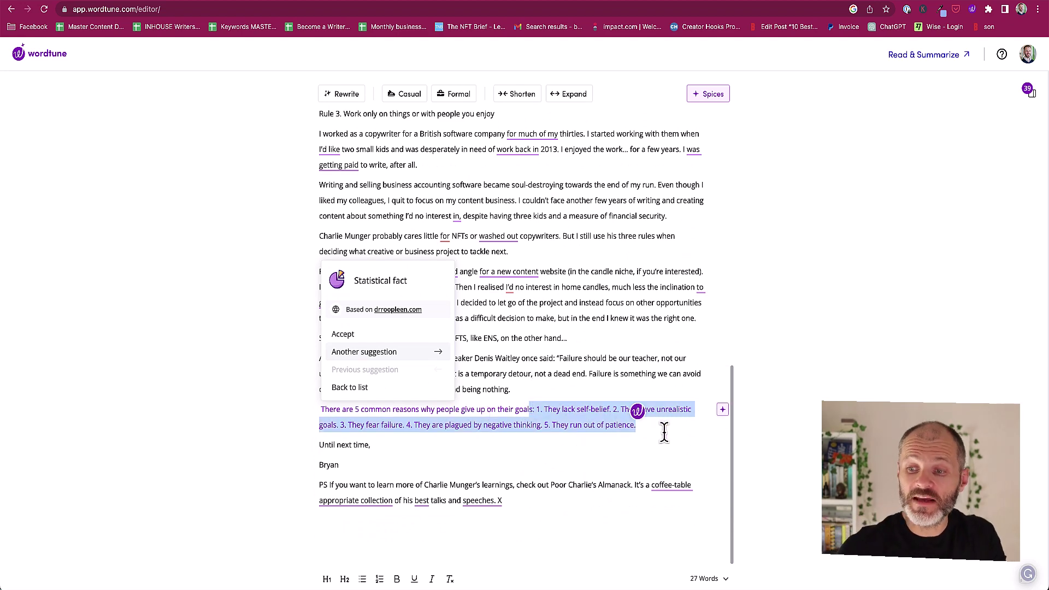
pyautogui.scroll(2, 662, 428)
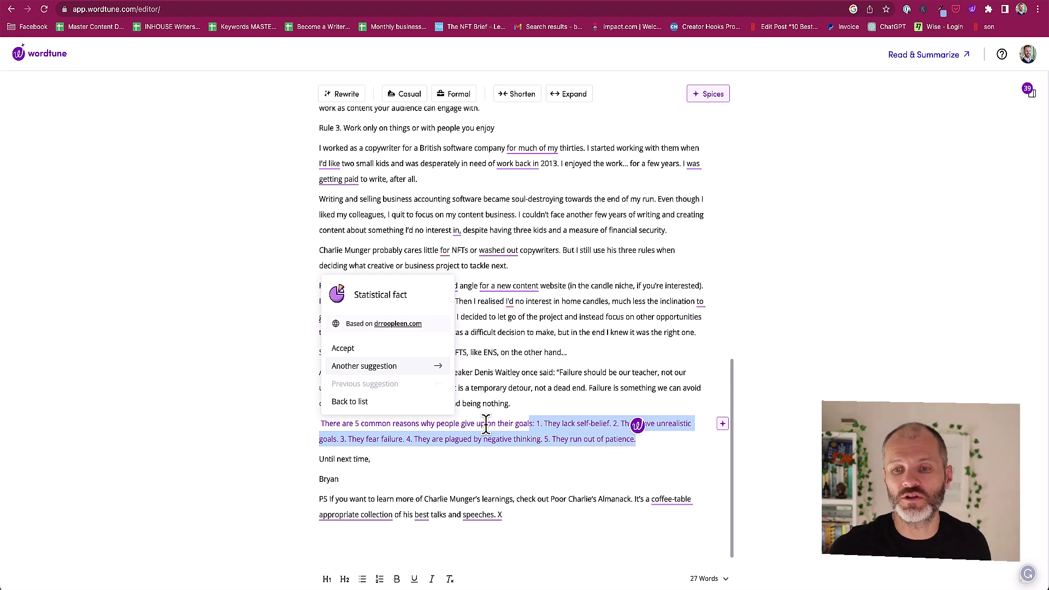
# Step: Open the cited drroopleen.com article on why people give up on goals and scroll through it
pyautogui.click(405, 326)
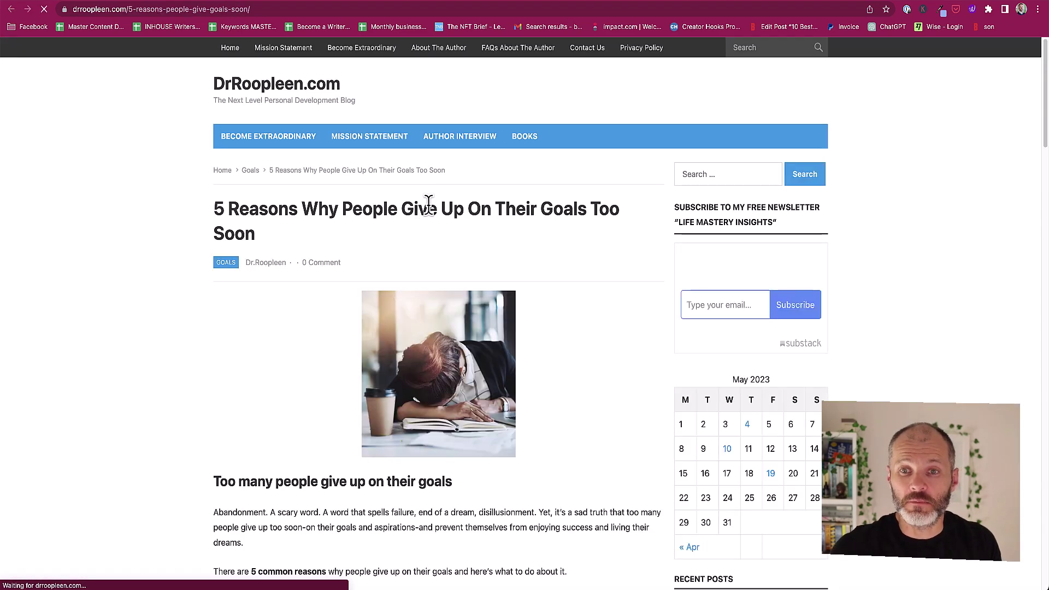
pyautogui.scroll(-3, 398, 222)
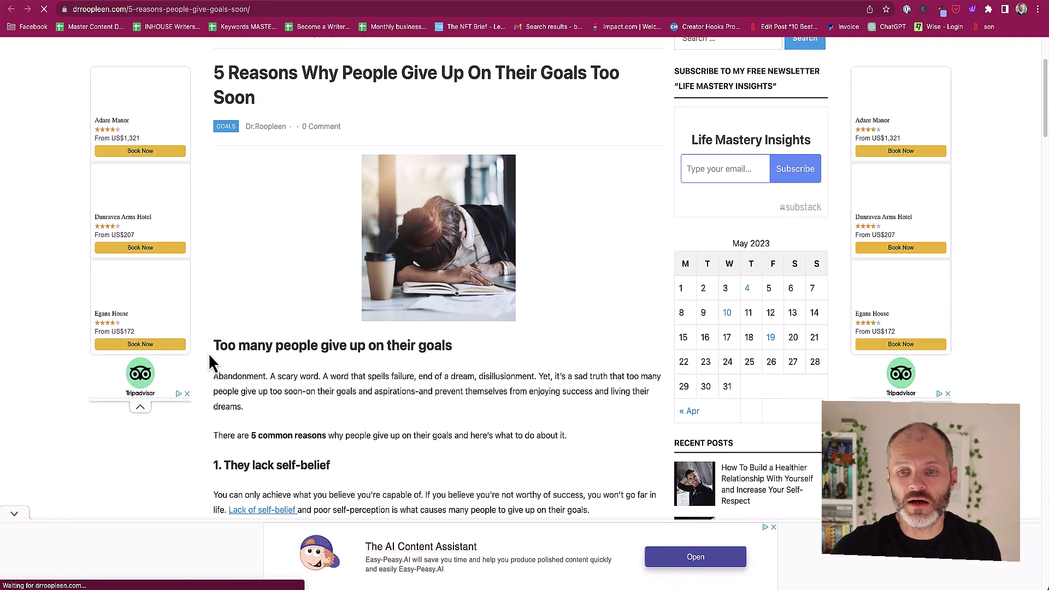
pyautogui.moveTo(210, 355); pyautogui.dragTo(466, 354)
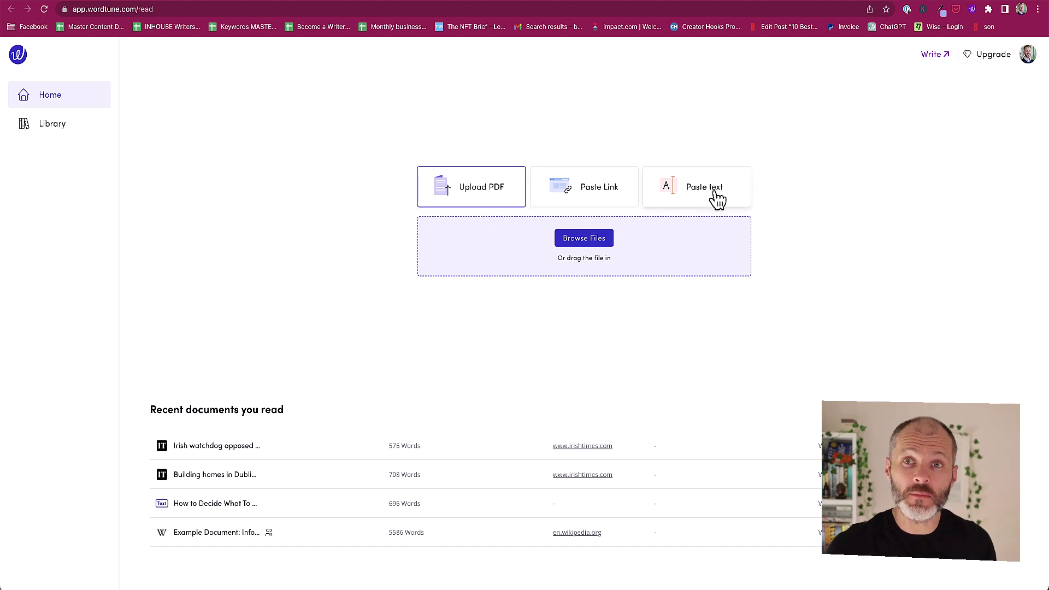
# Step: Select the Irish Times article URL, then open its Wordtune Read summary and view the Notes
pyautogui.click(385, 3)
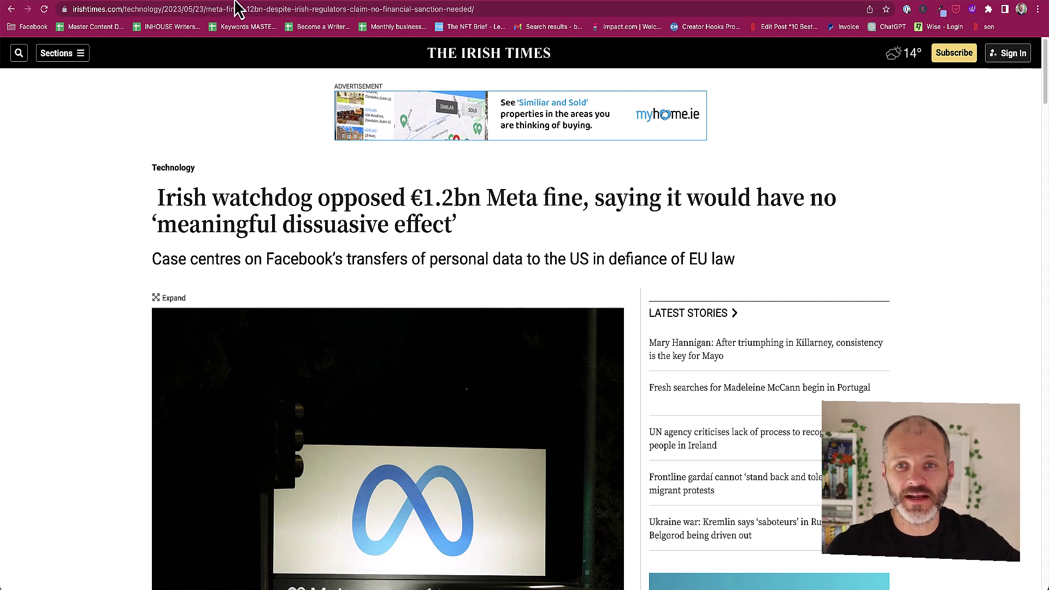
pyautogui.click(302, 9)
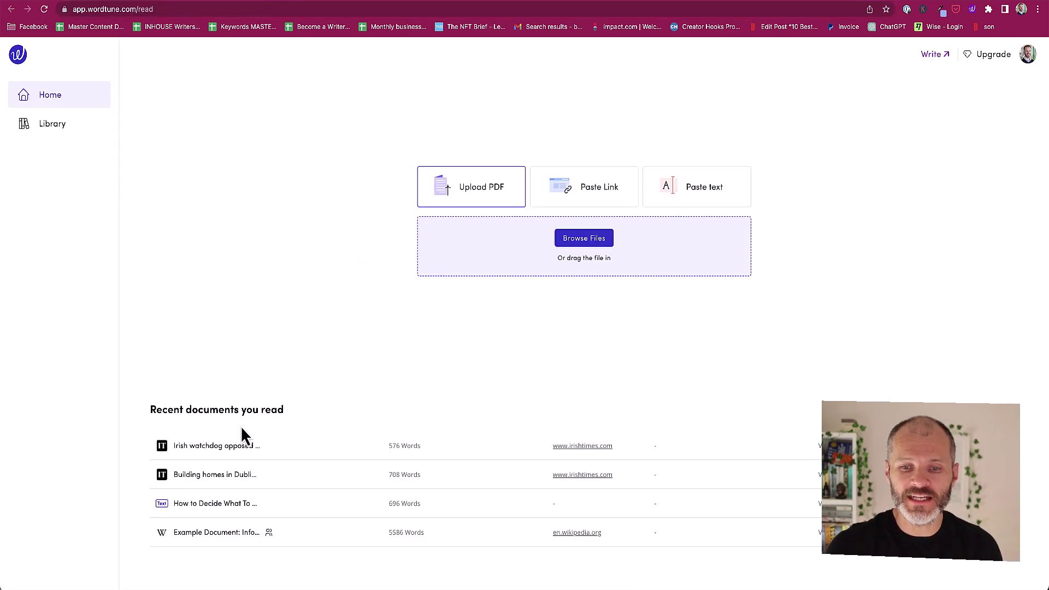
pyautogui.click(234, 449)
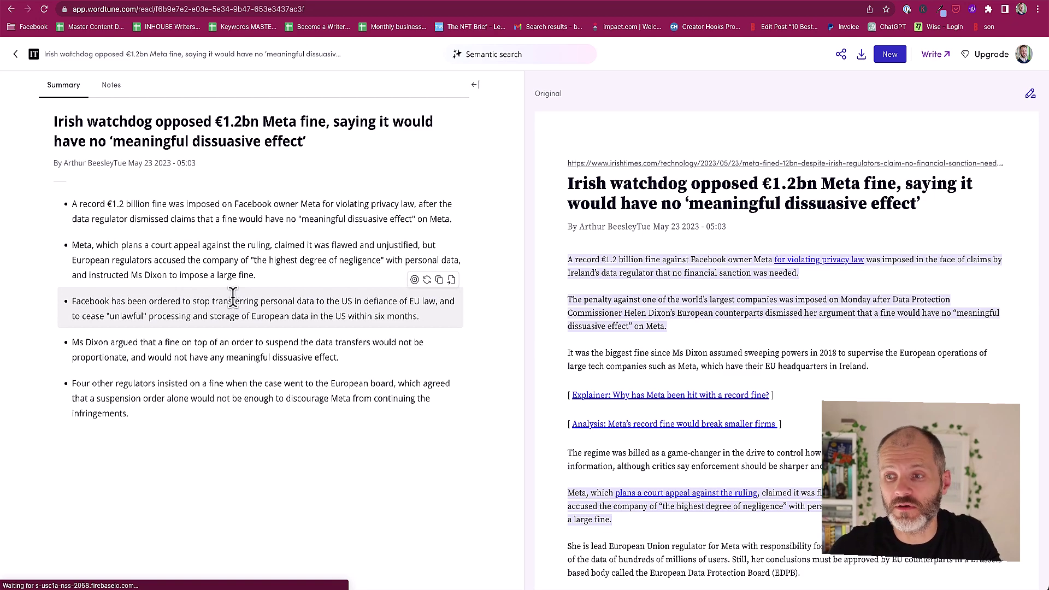
pyautogui.scroll(-2, 787, 348)
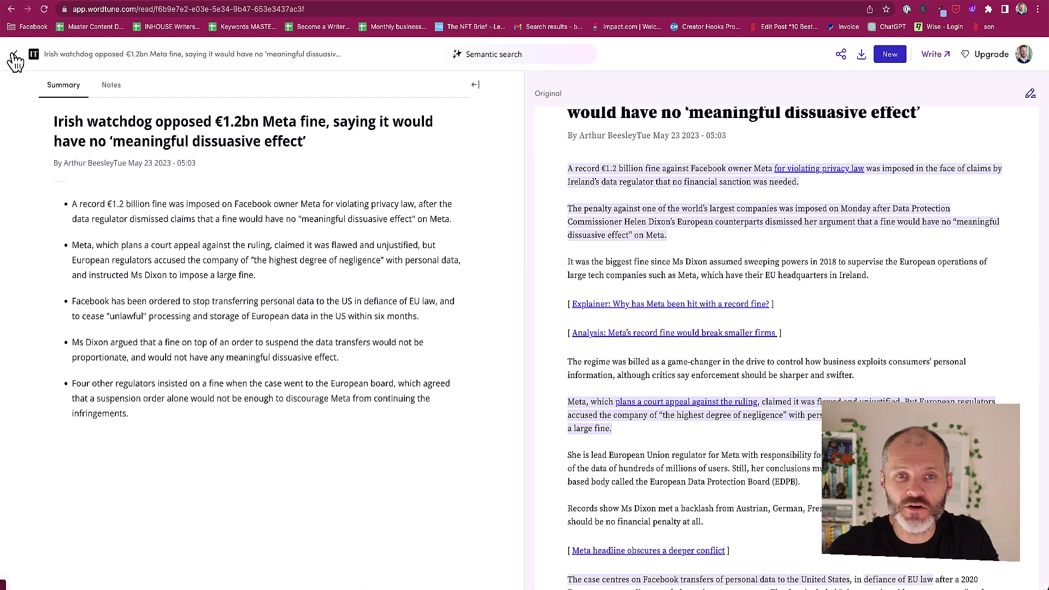
pyautogui.click(111, 87)
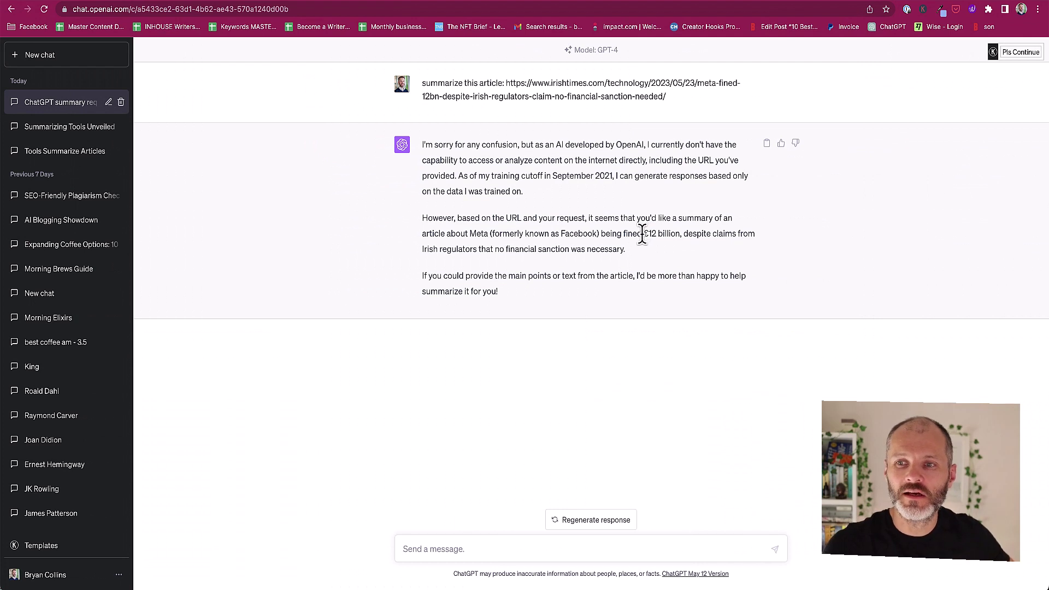
# Step: Highlight the article-summary prompt and GPT-4's reply about being unable to analyze URL content
pyautogui.moveTo(703, 104); pyautogui.dragTo(408, 90)
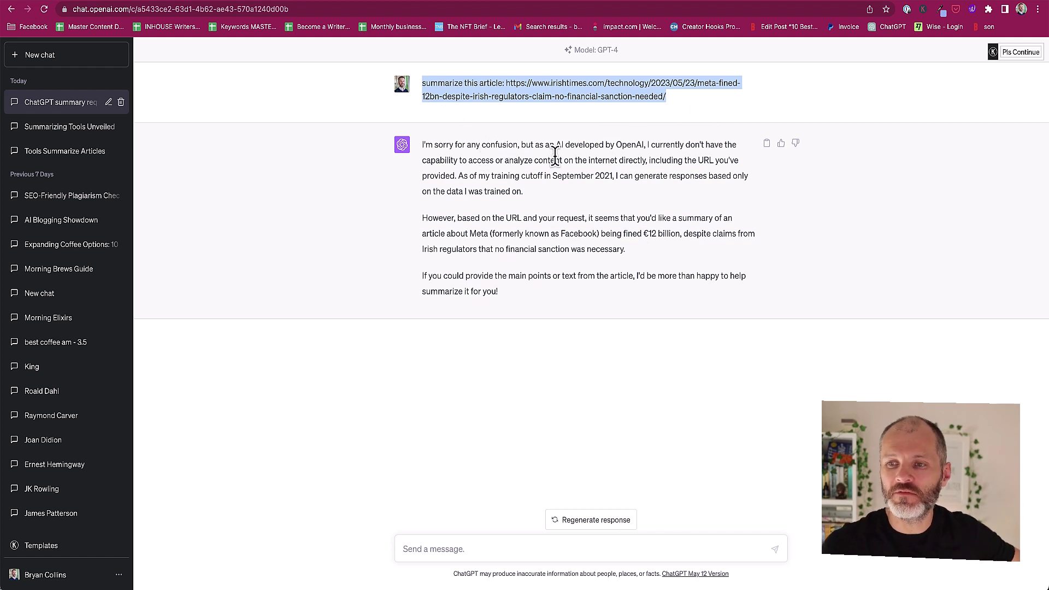
pyautogui.moveTo(495, 160); pyautogui.dragTo(562, 161)
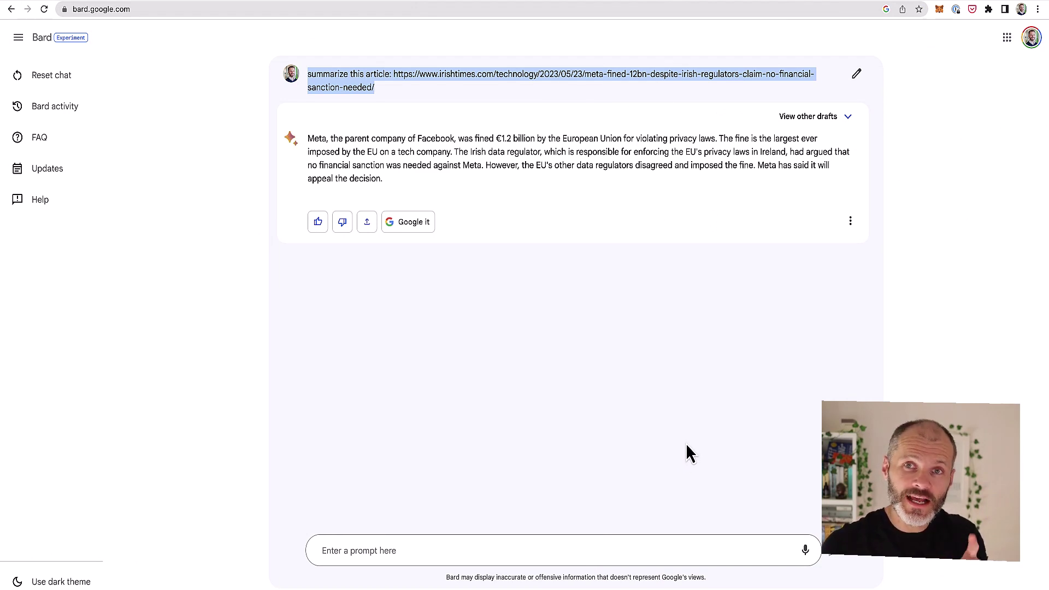
# Step: Select Bard's summary paragraph on Meta's €1.2 billion EU privacy fine
pyautogui.moveTo(383, 180); pyautogui.dragTo(307, 137)
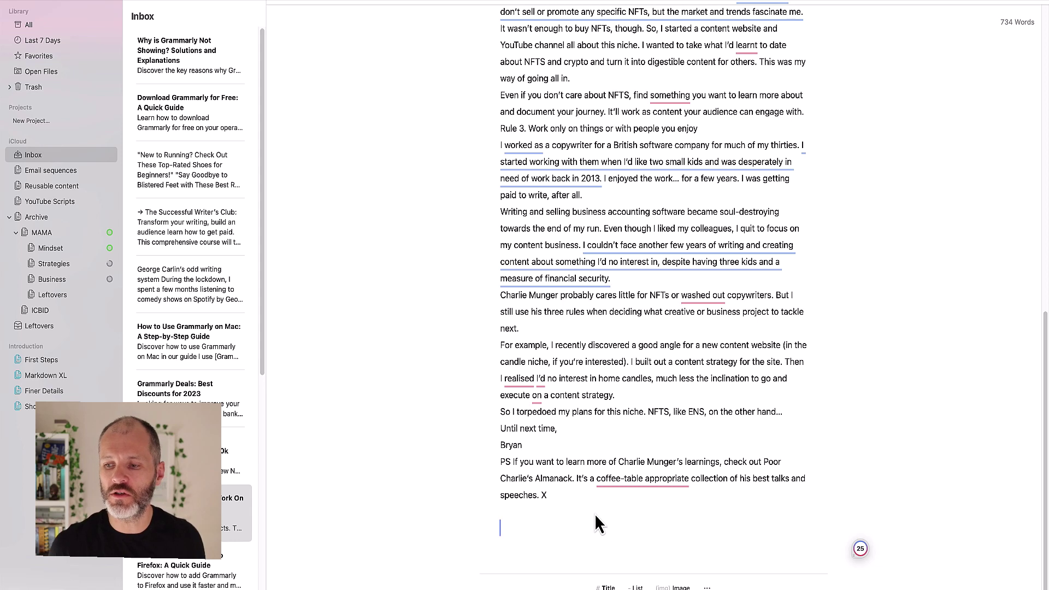
# Step: Launch GrammarlyGO from the Grammarly badge beside the Ulysses NFT draft
pyautogui.moveTo(613, 483)
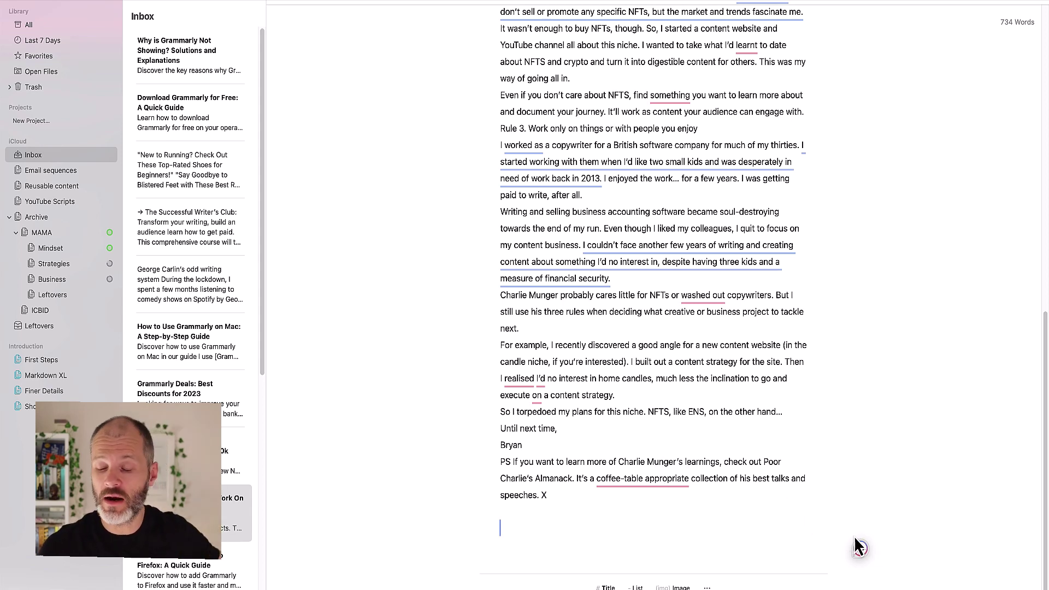
pyautogui.moveTo(858, 544)
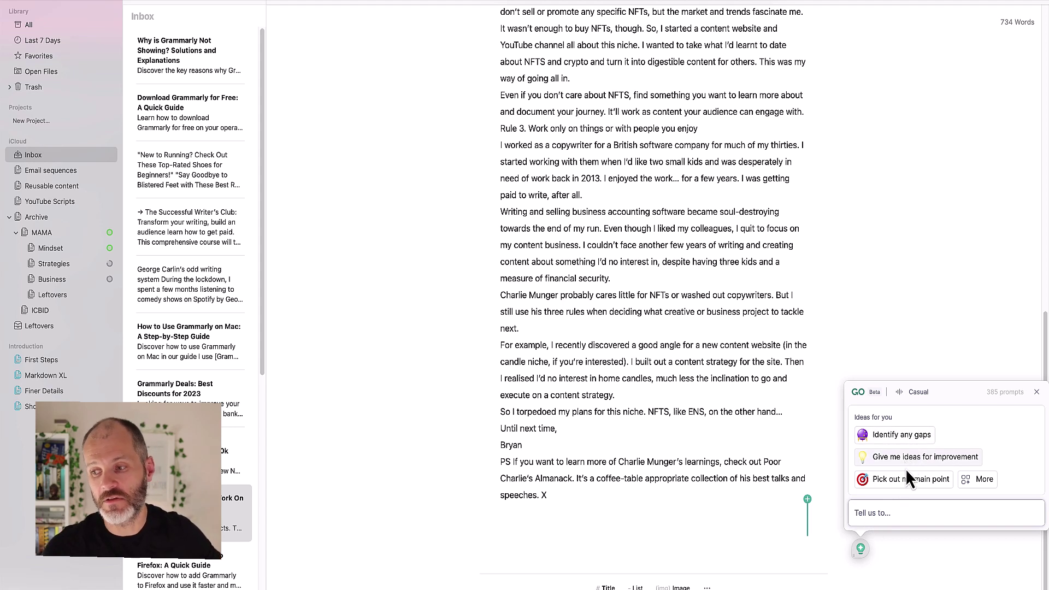
# Step: Paste the saved statistics prompt from the Alfred clipboard into GrammarlyGO's custom prompt and submit it
pyautogui.click(974, 483)
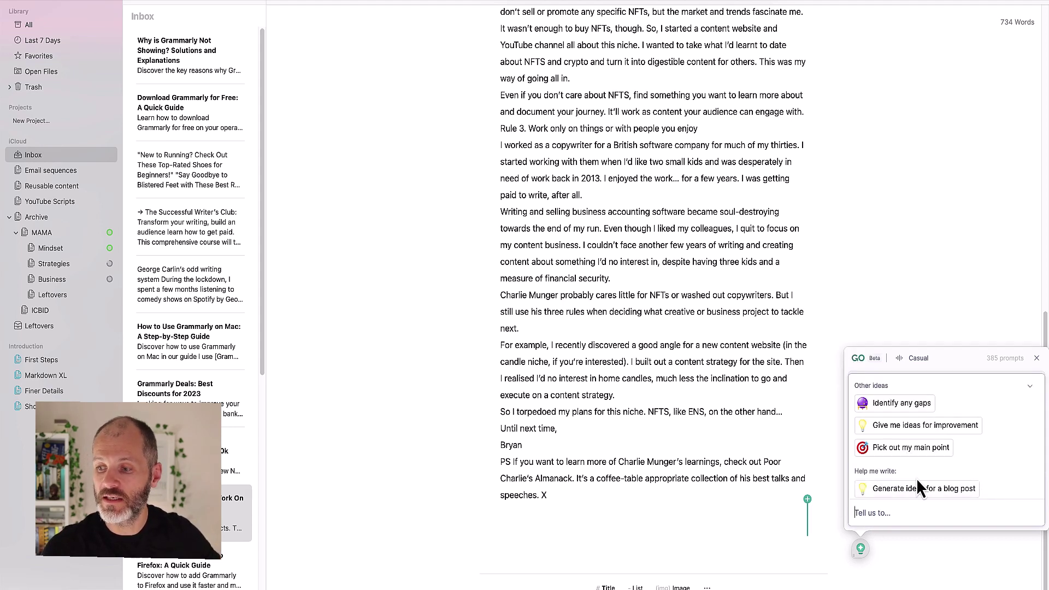
pyautogui.click(901, 509)
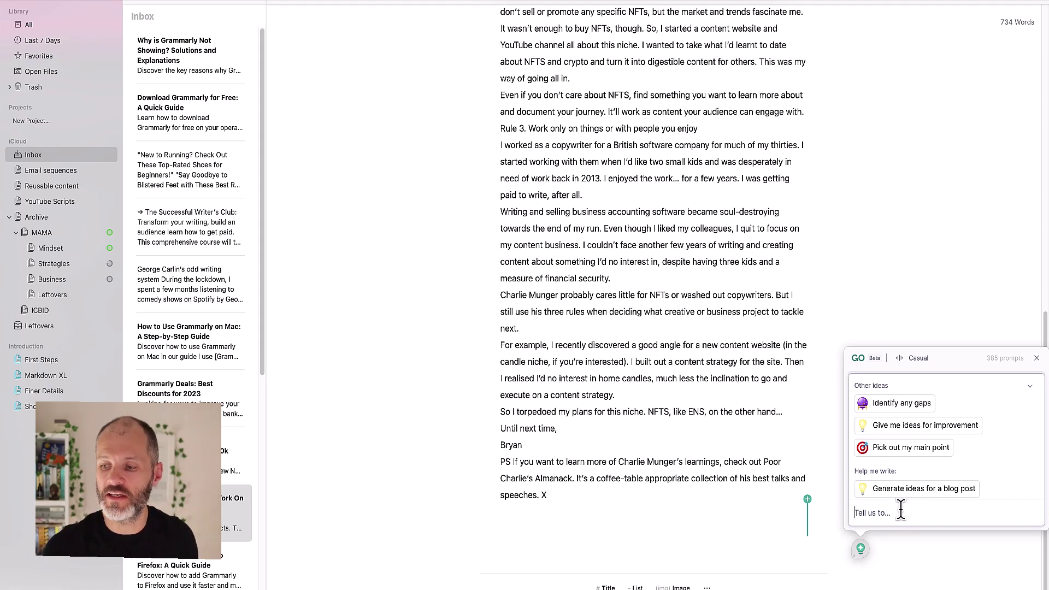
pyautogui.press('super+alt+c')
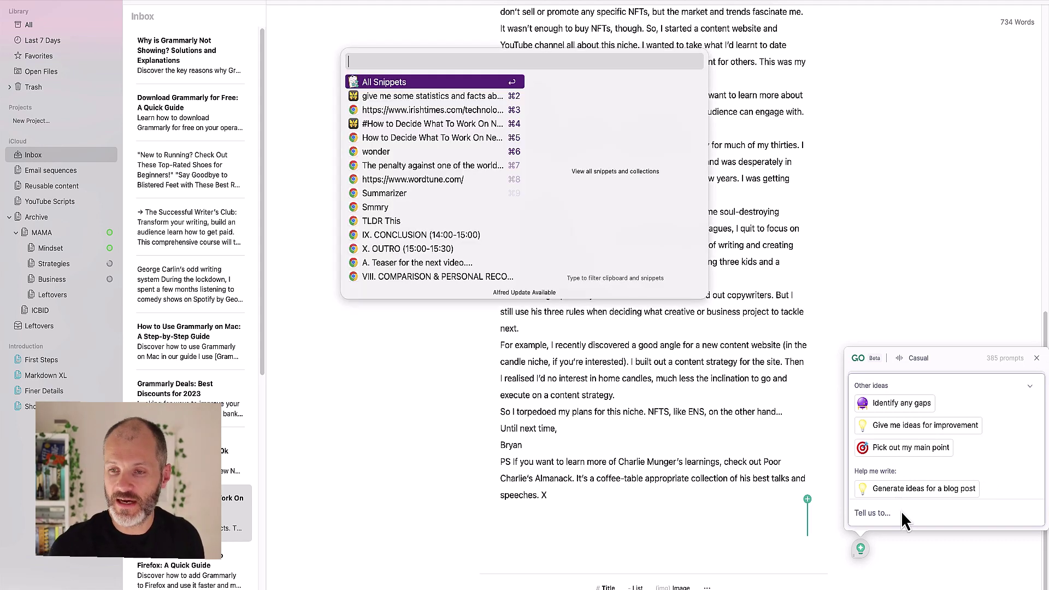
pyautogui.press('Down')
pyautogui.press('Return')
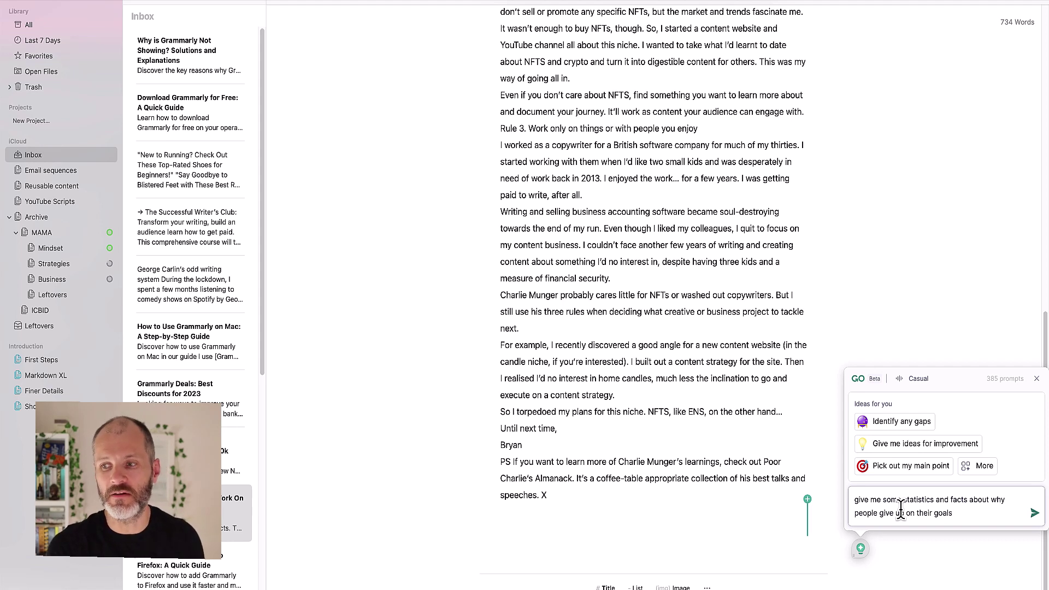
pyautogui.press('Return')
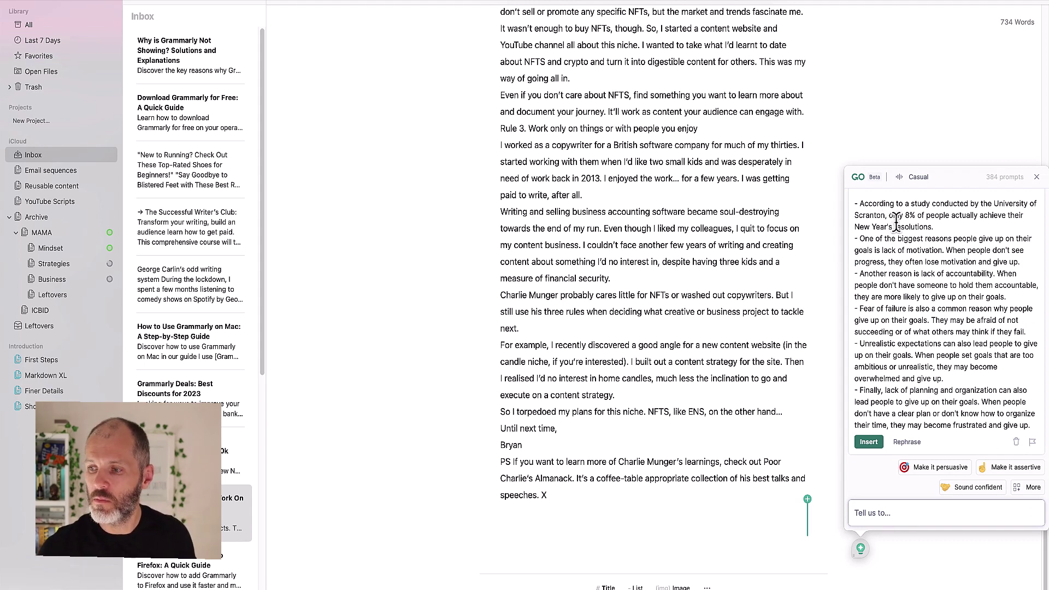
# Step: Insert GrammarlyGO's goal-quitting statistics into the draft and select the first bullet's ending
pyautogui.click(868, 442)
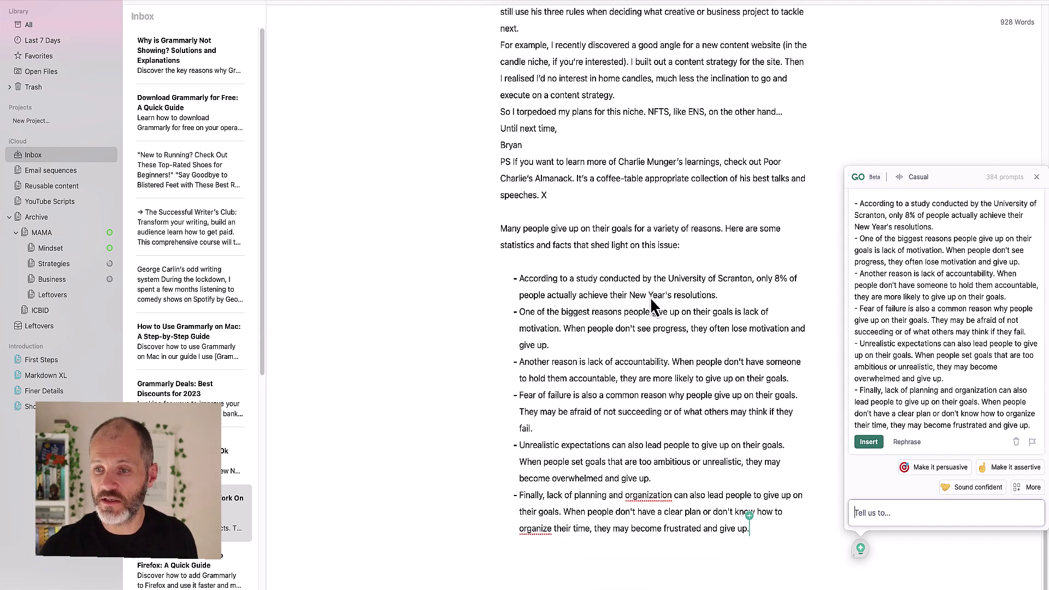
pyautogui.click(556, 279)
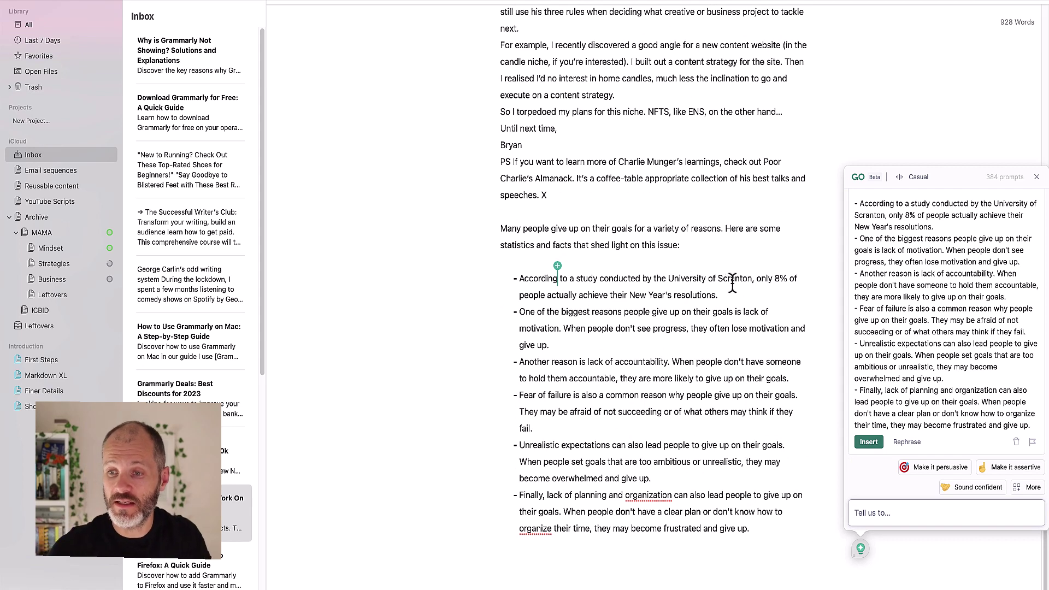
pyautogui.moveTo(740, 279)
pyautogui.mouseDown()
pyautogui.moveTo(758, 287)
pyautogui.moveTo(684, 295)
pyautogui.mouseUp()
pyautogui.click(758, 287)
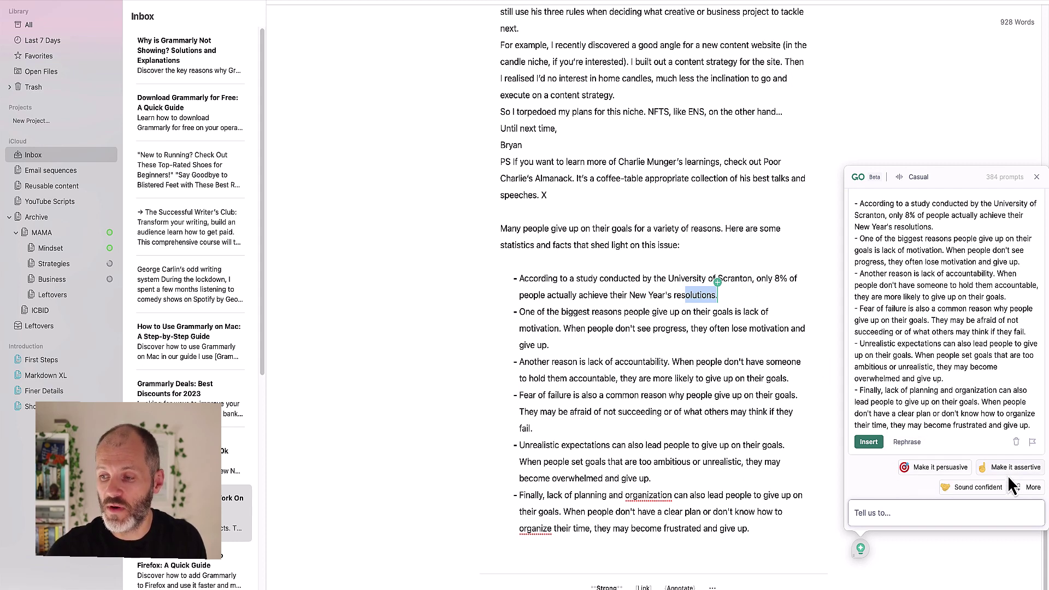
# Step: Have GrammarlyGO rework the statistics list and insert the reworded version into the first bullet
pyautogui.click(945, 470)
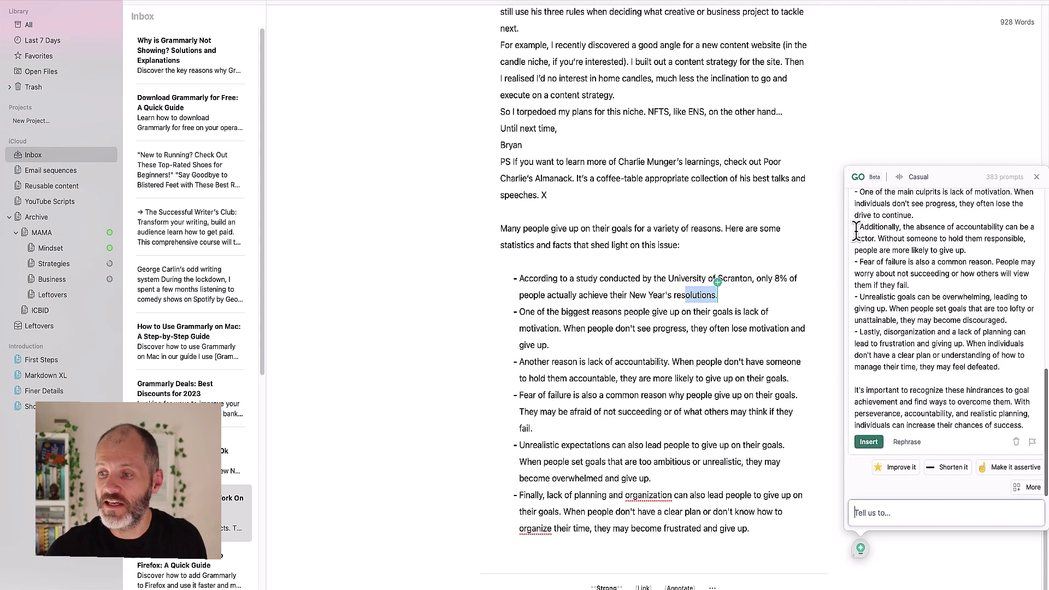
pyautogui.click(869, 442)
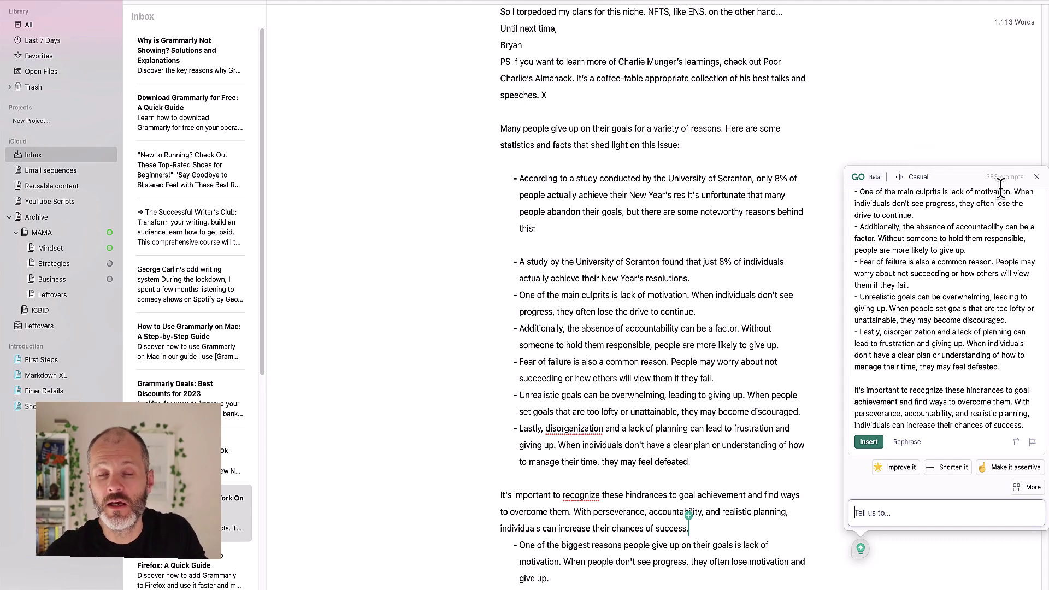
pyautogui.moveTo(1014, 177)
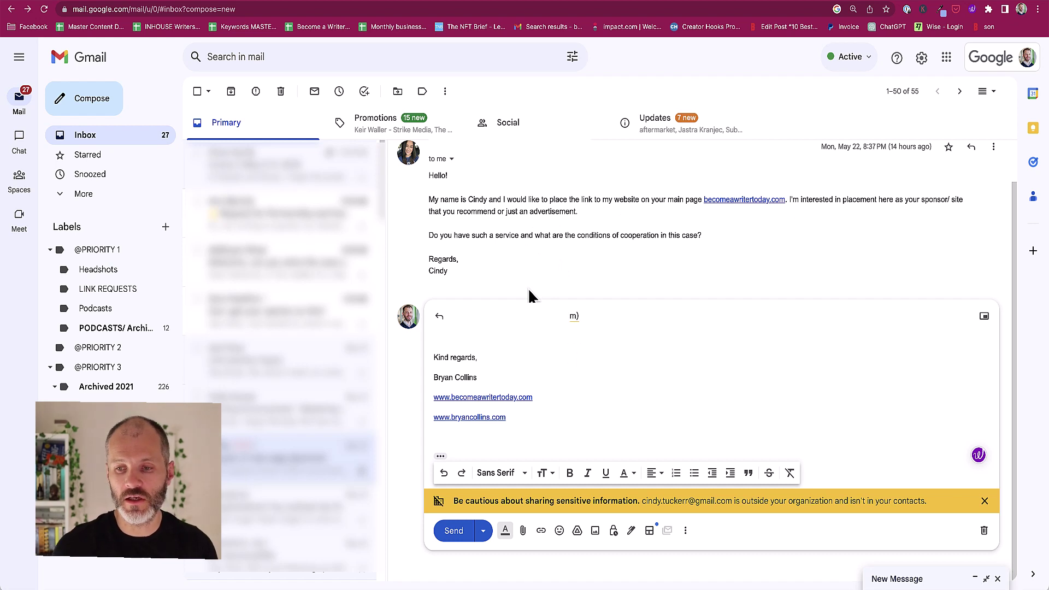
# Step: Paste the prepared refusal line into the Gmail reply and select it
pyautogui.write("We currently don't accept placements or ads")
pyautogui.press('Return')
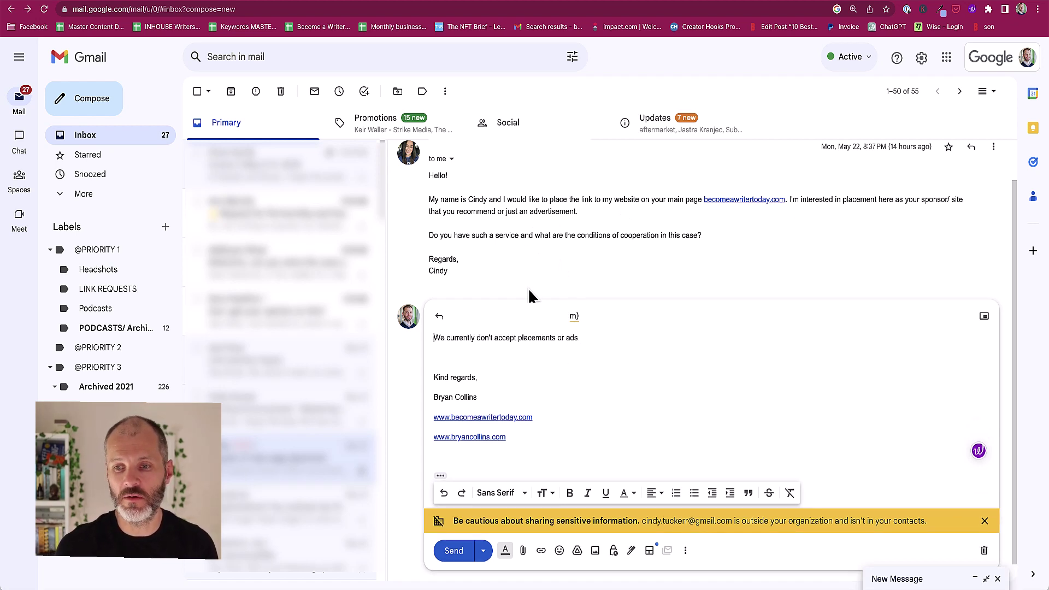
pyautogui.hotkey('shift', 'End')
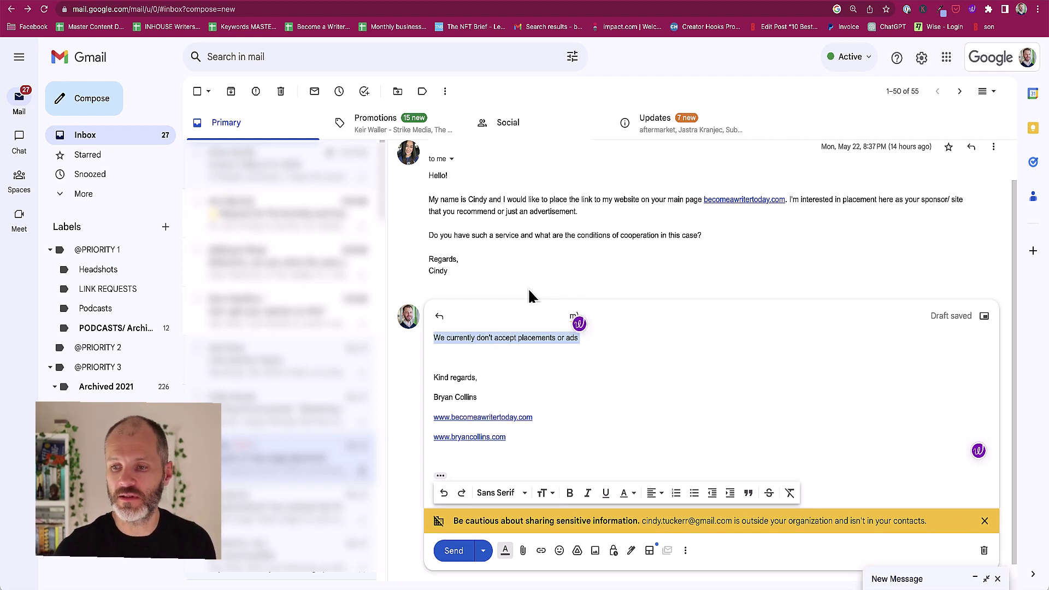
# Step: Swap in Wordtune's expanded rewrite 'As of right now, we do not accept placements or advertisements', then select it
pyautogui.click(580, 325)
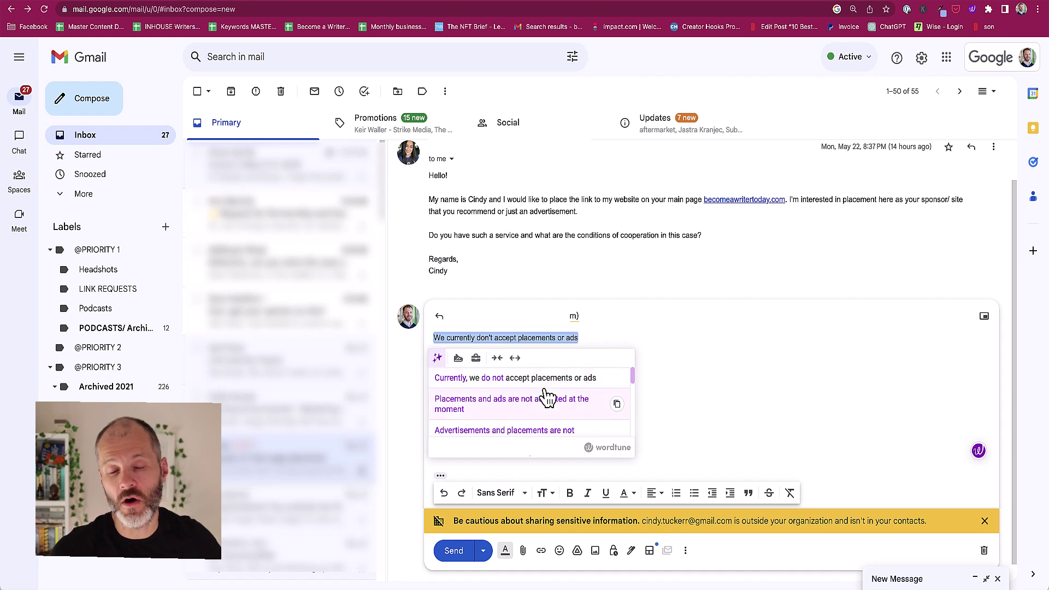
pyautogui.scroll(-1, 538, 421)
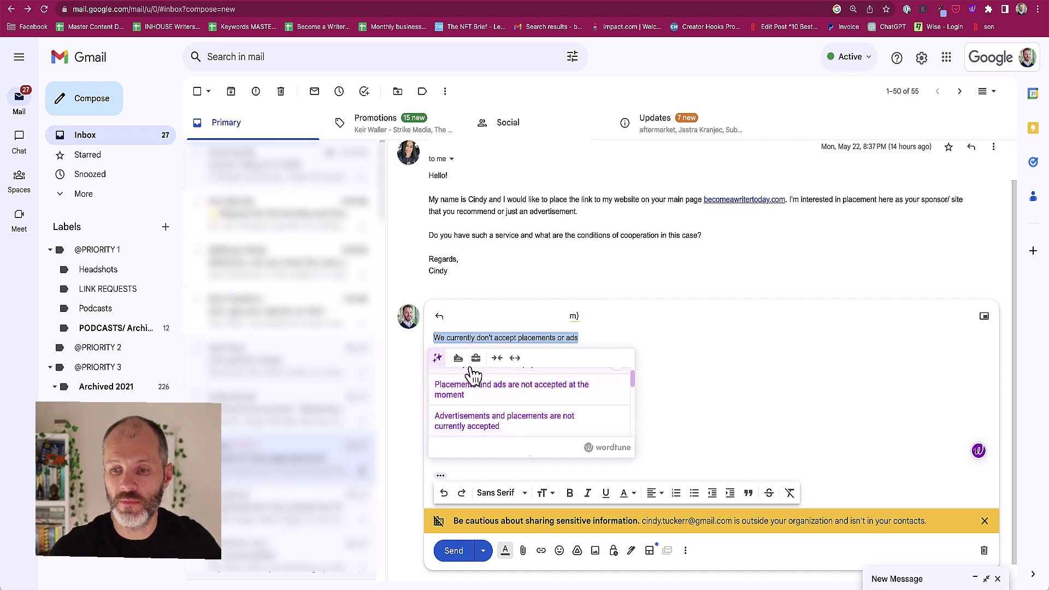
pyautogui.click(515, 359)
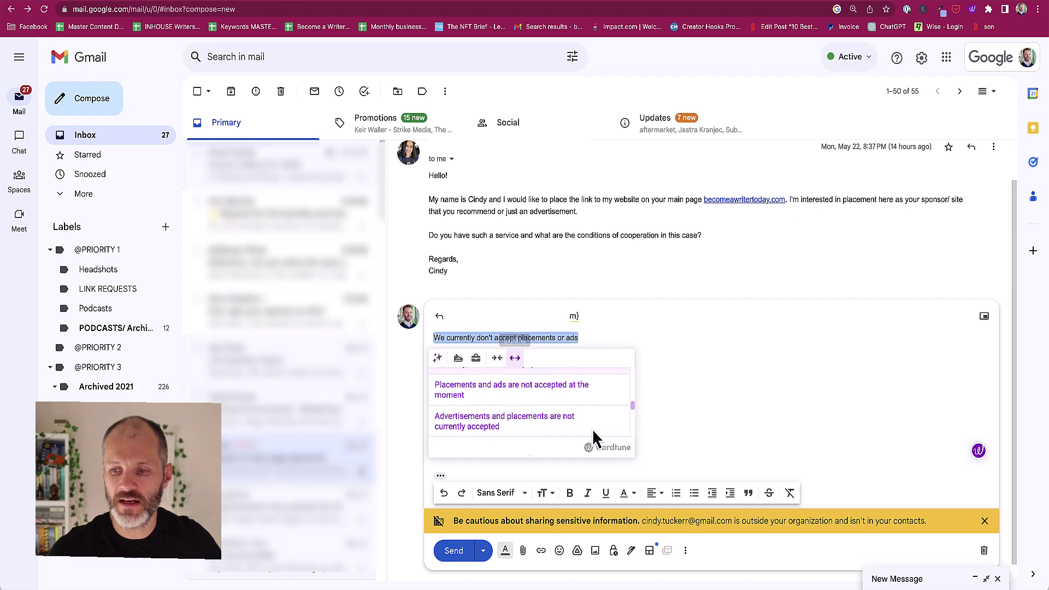
pyautogui.scroll(3, 553, 420)
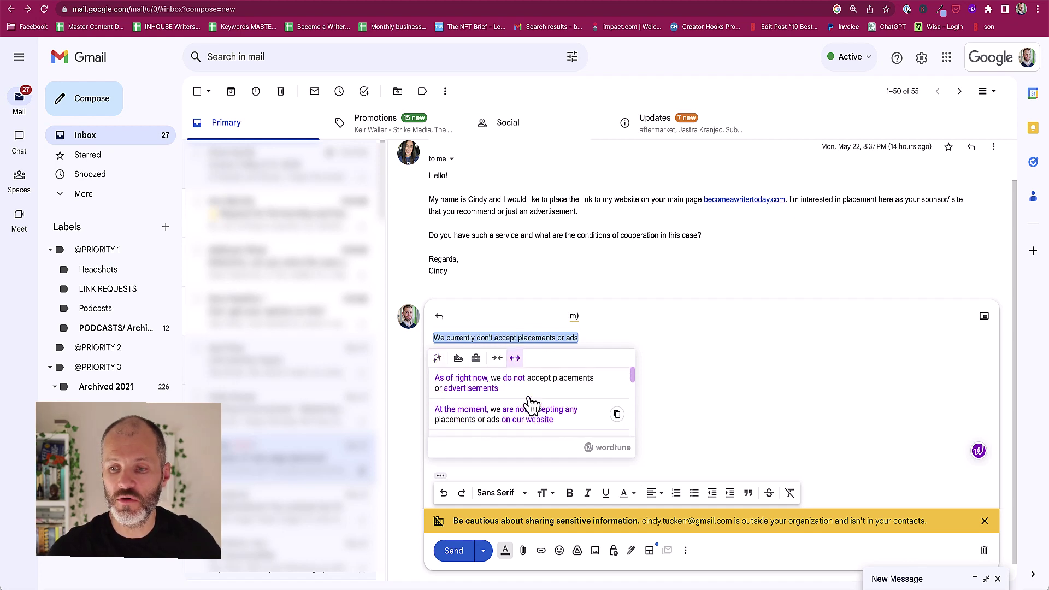
pyautogui.click(526, 392)
pyautogui.moveTo(472, 337); pyautogui.dragTo(642, 339)
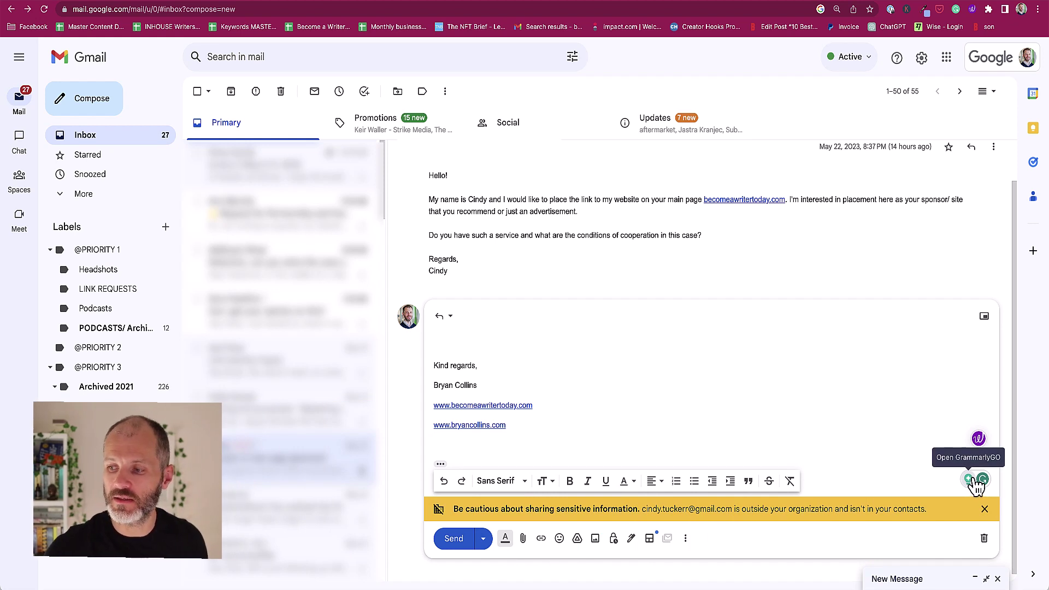
# Step: Insert GrammarlyGO's Decline draft refusing the link placement request, then select the inserted text
pyautogui.click(968, 479)
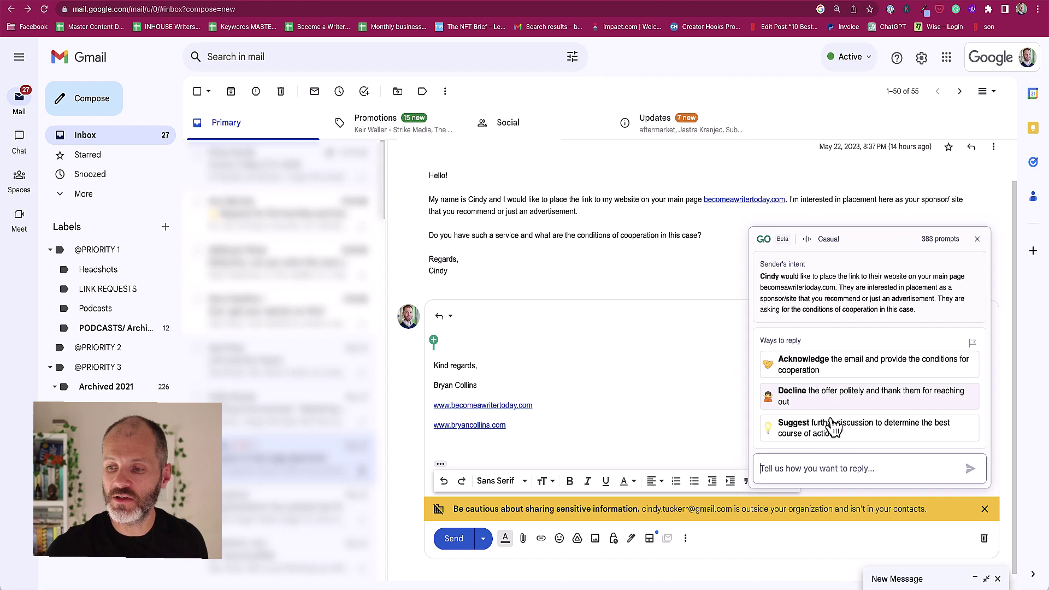
pyautogui.click(864, 408)
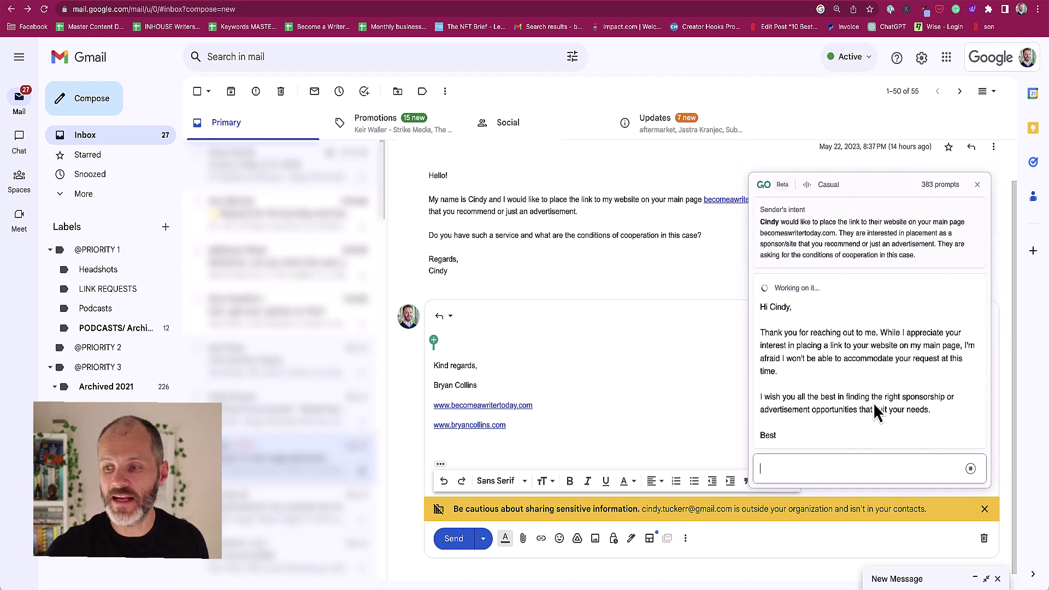
pyautogui.click(775, 385)
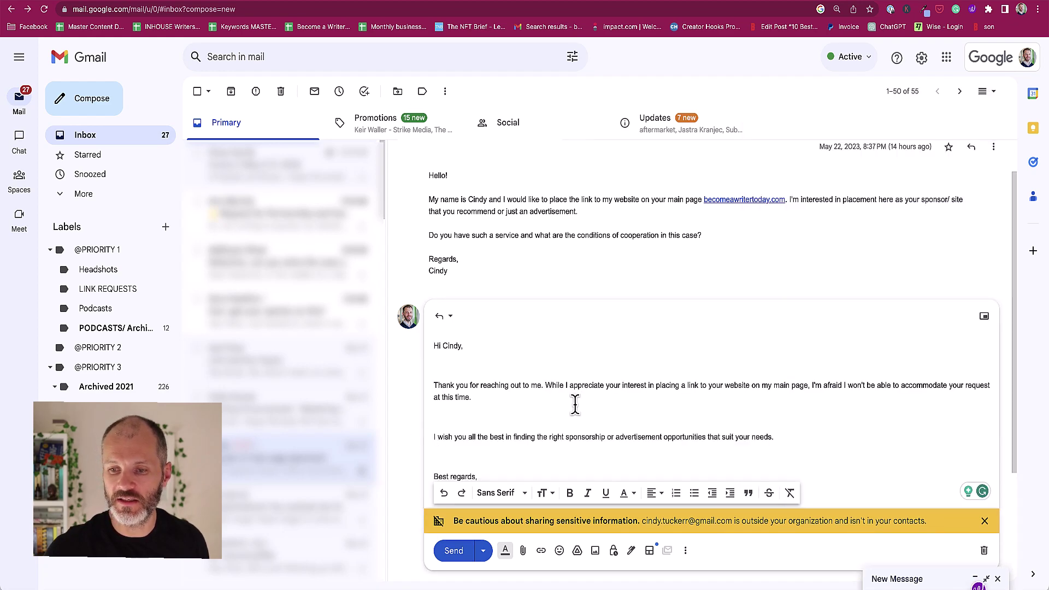
pyautogui.scroll(-5, 576, 403)
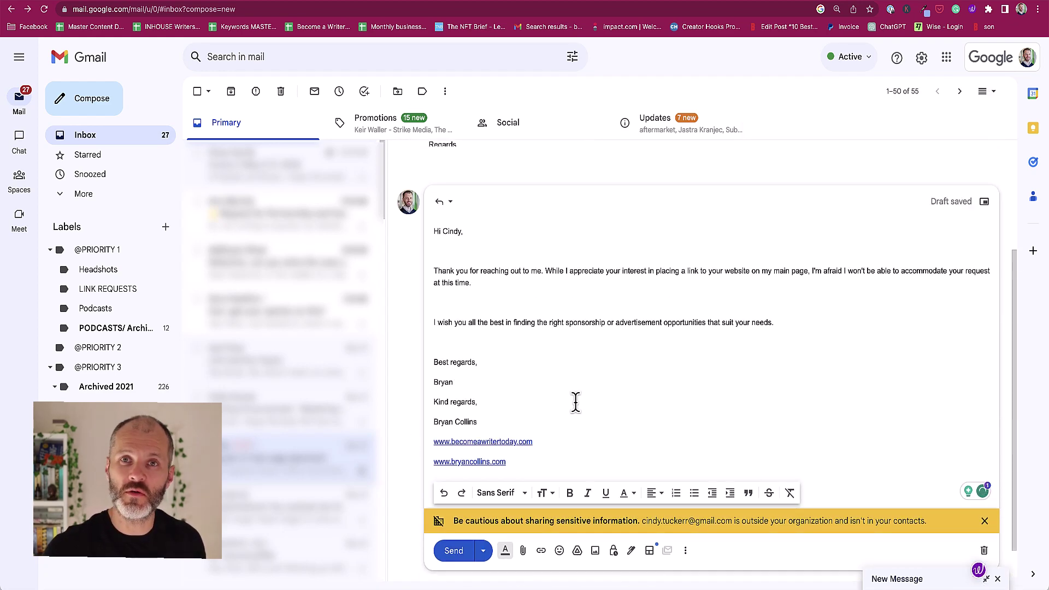
pyautogui.moveTo(589, 363); pyautogui.dragTo(427, 229)
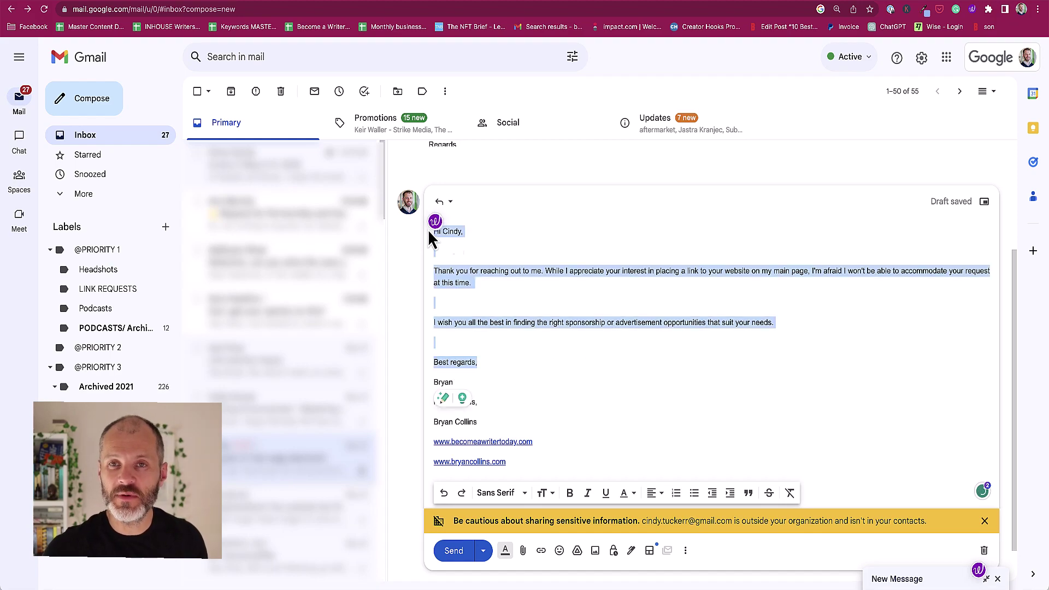